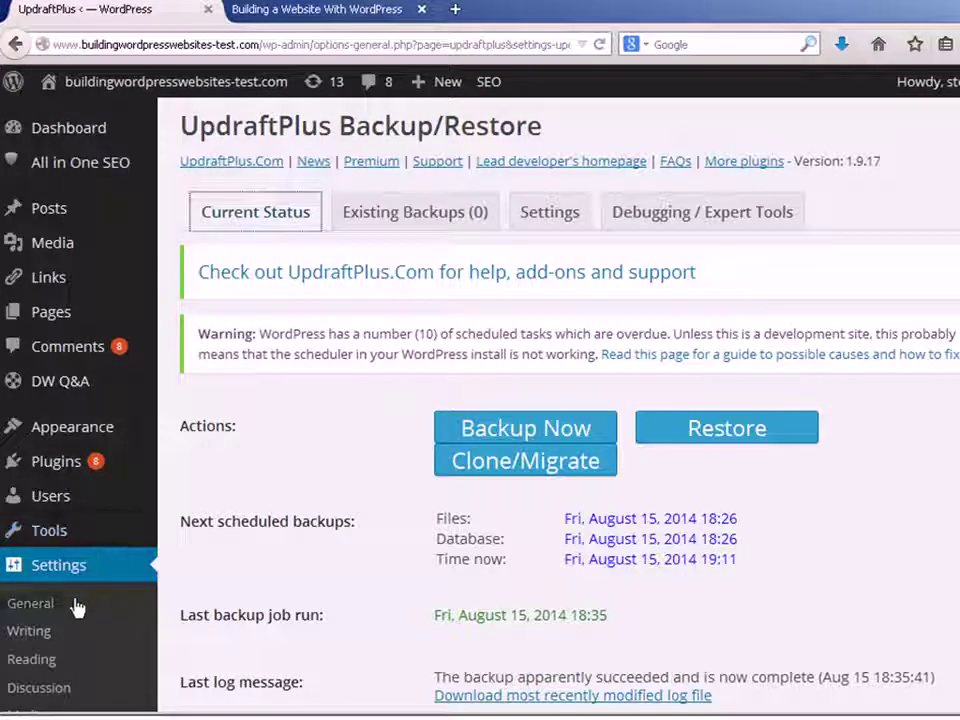
# Open UpdraftPlus's Settings tab to view the backup schedule and contents options.
pyautogui.scroll(-2, 105, 647)
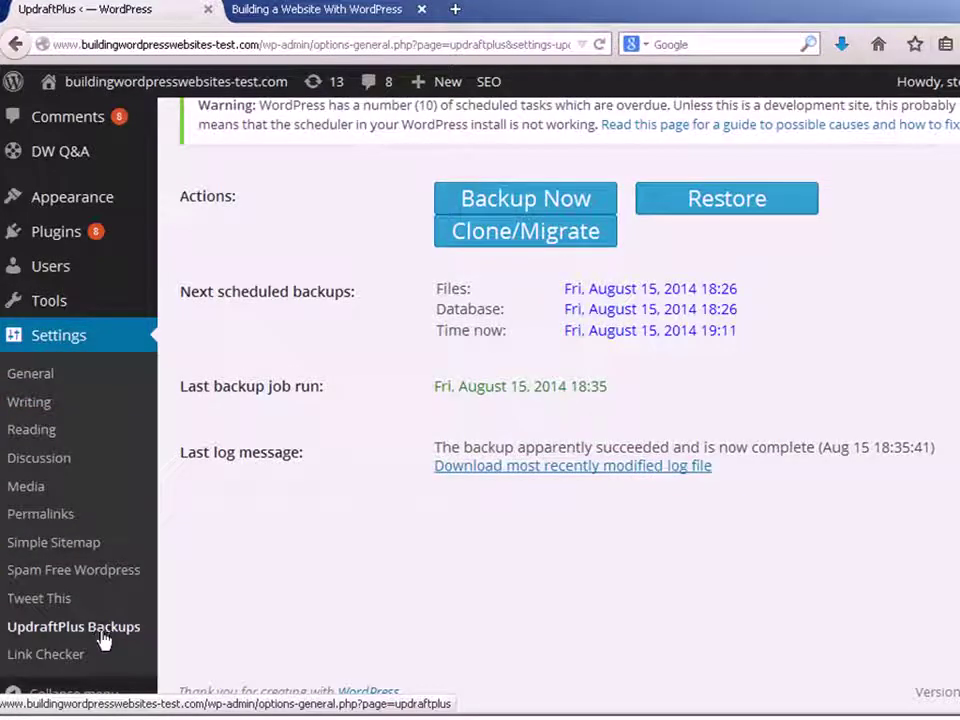
pyautogui.scroll(5, 114, 628)
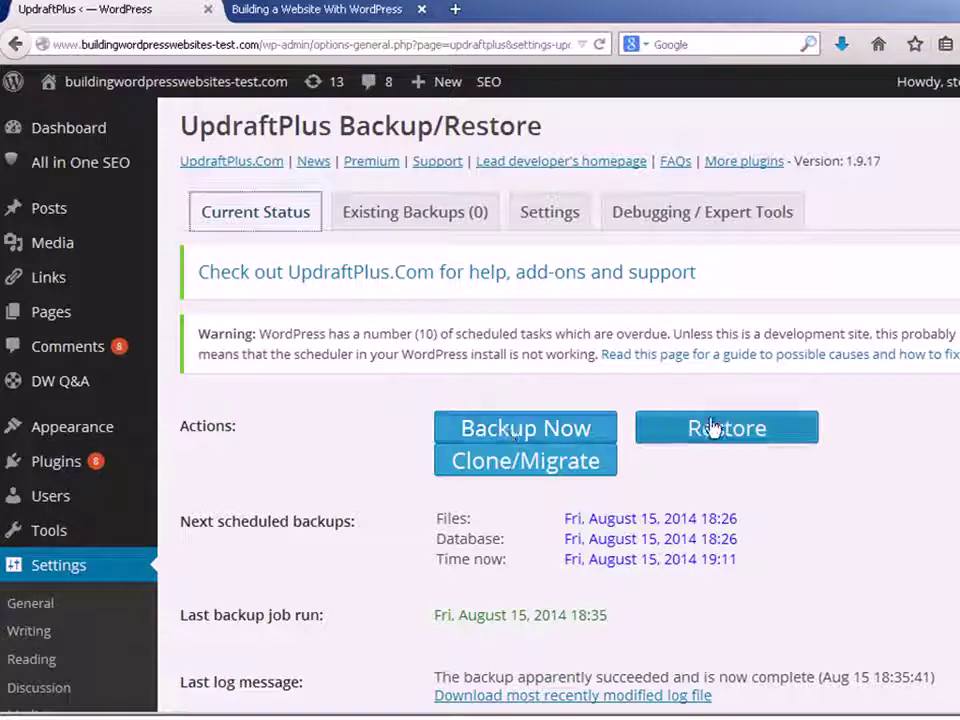
pyautogui.scroll(-2, 655, 483)
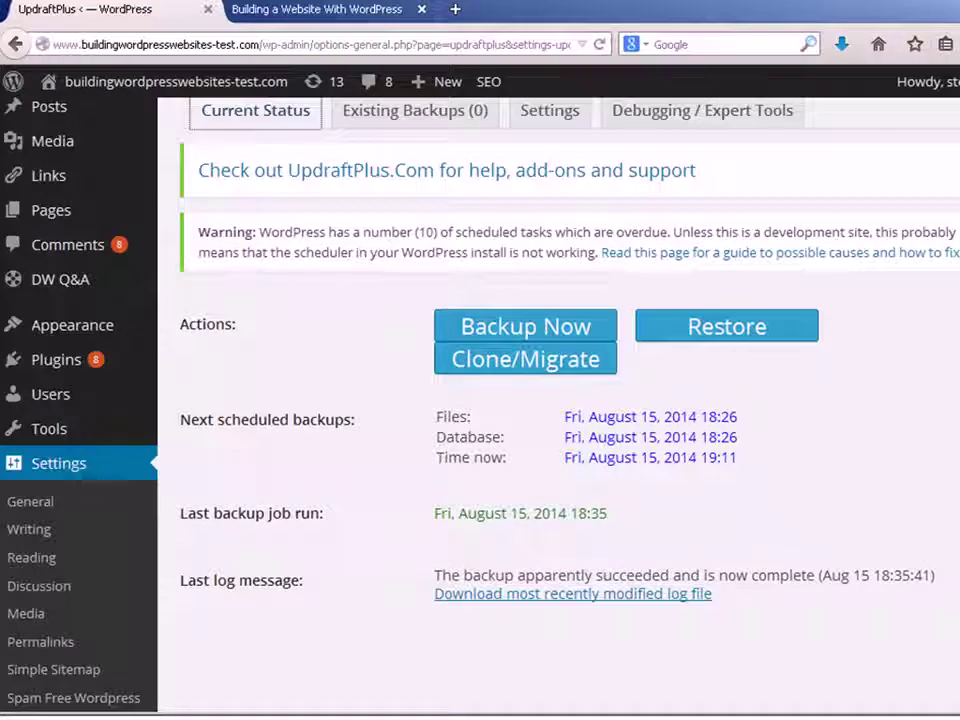
pyautogui.scroll(-1, 793, 538)
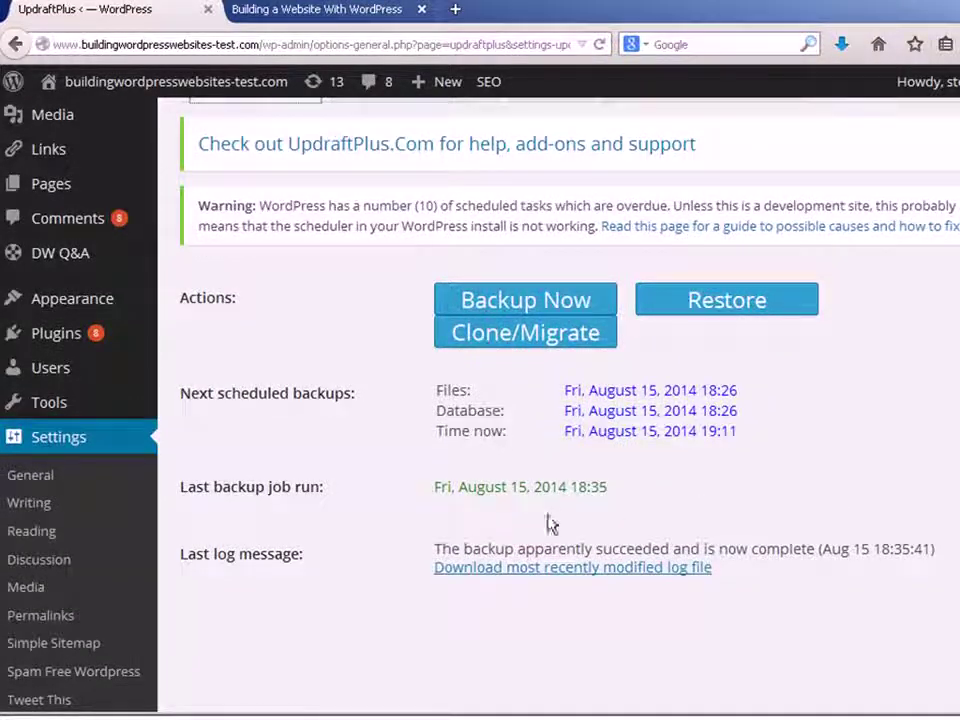
pyautogui.scroll(2, 540, 400)
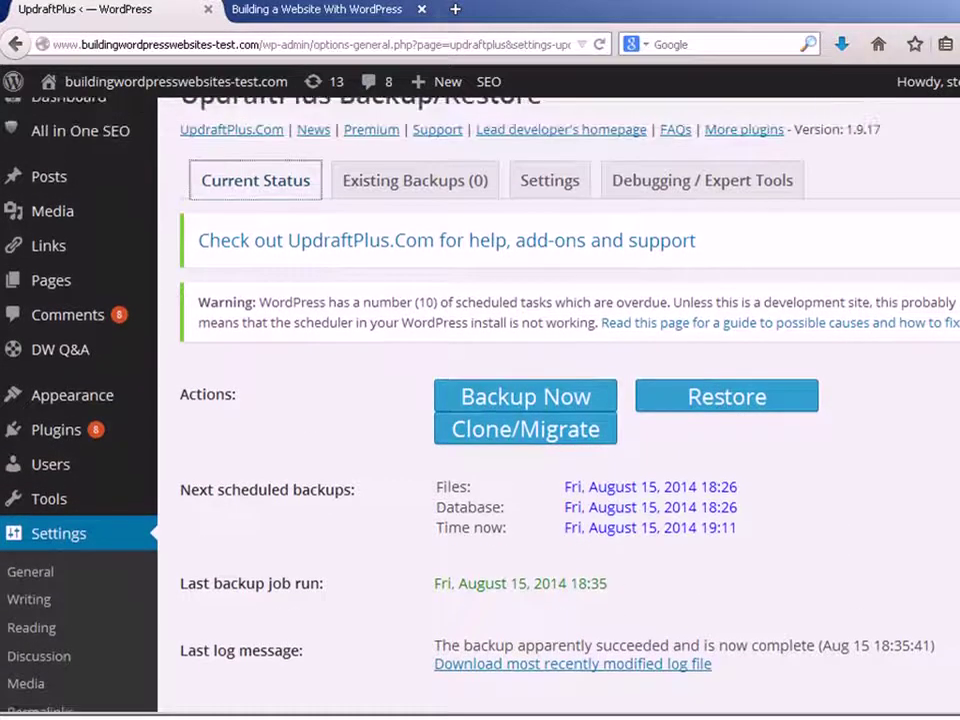
pyautogui.scroll(-2, 582, 248)
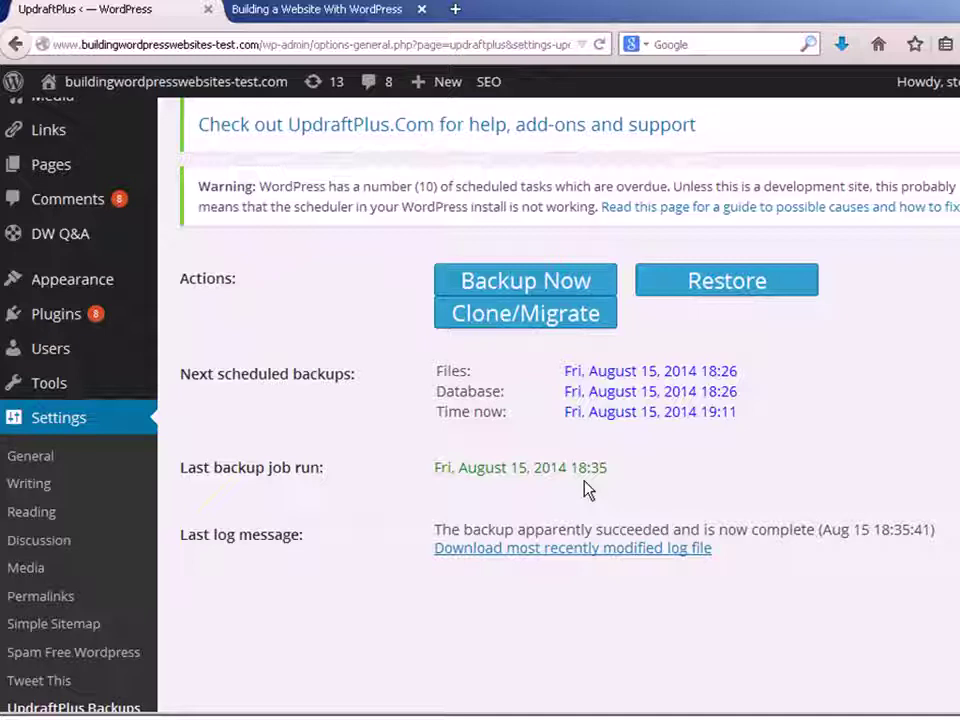
pyautogui.scroll(2, 560, 400)
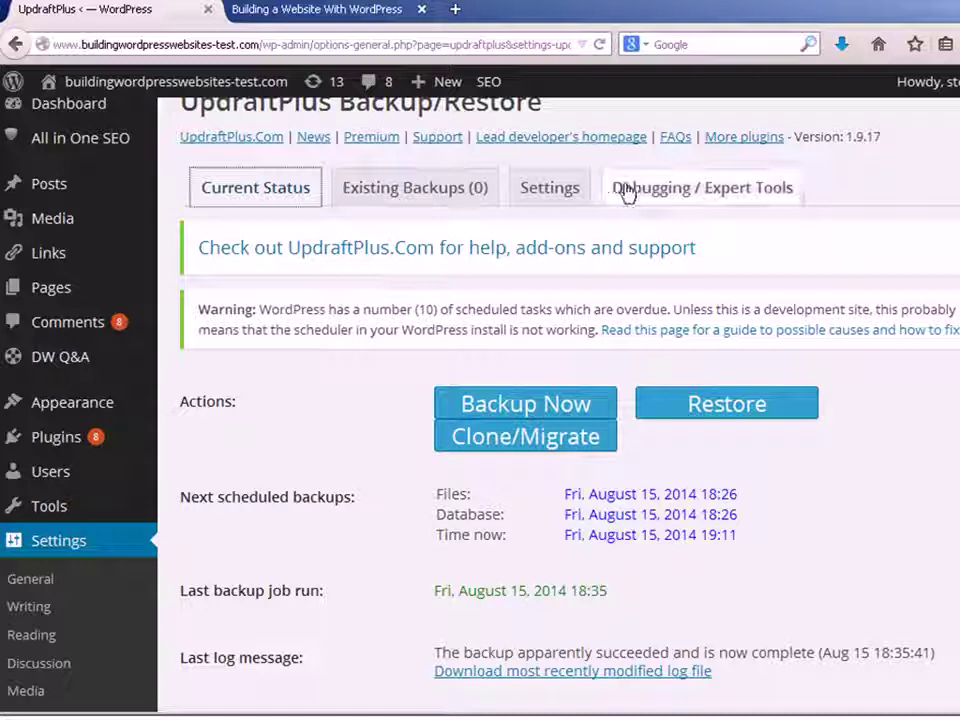
pyautogui.click(553, 190)
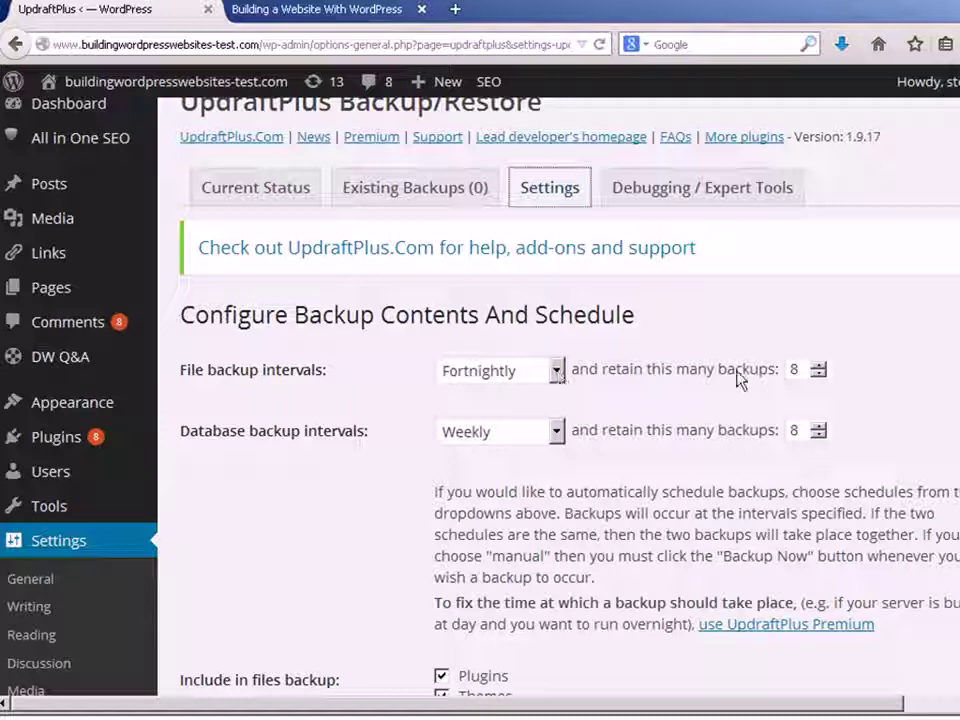
# Keep file backups Fortnightly and database backups Weekly, each retaining 8 backups.
pyautogui.click(801, 369)
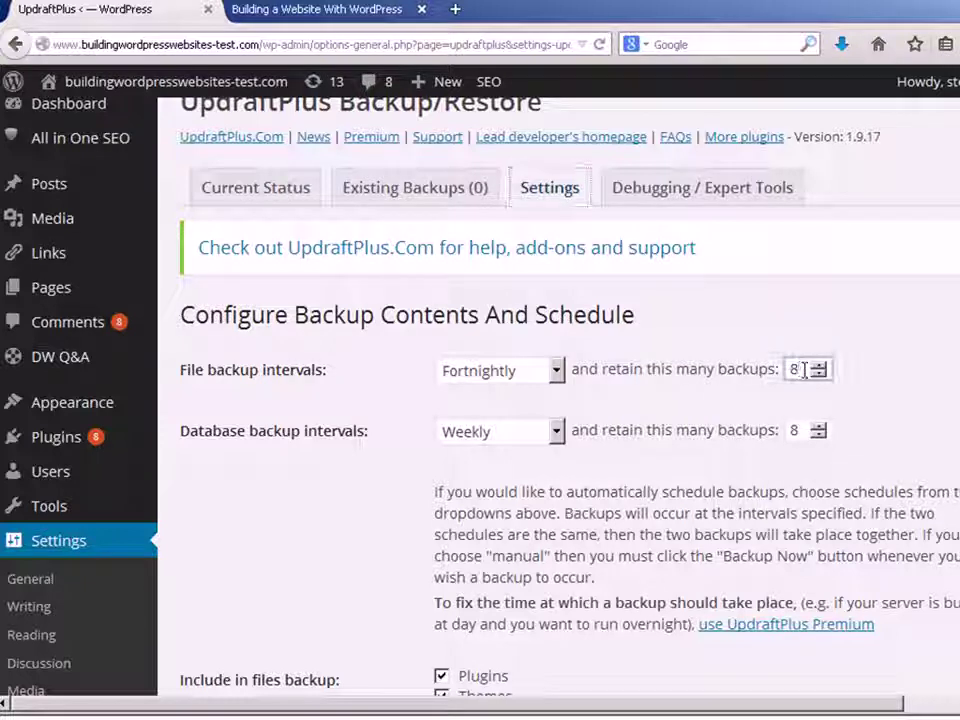
pyautogui.click(804, 370)
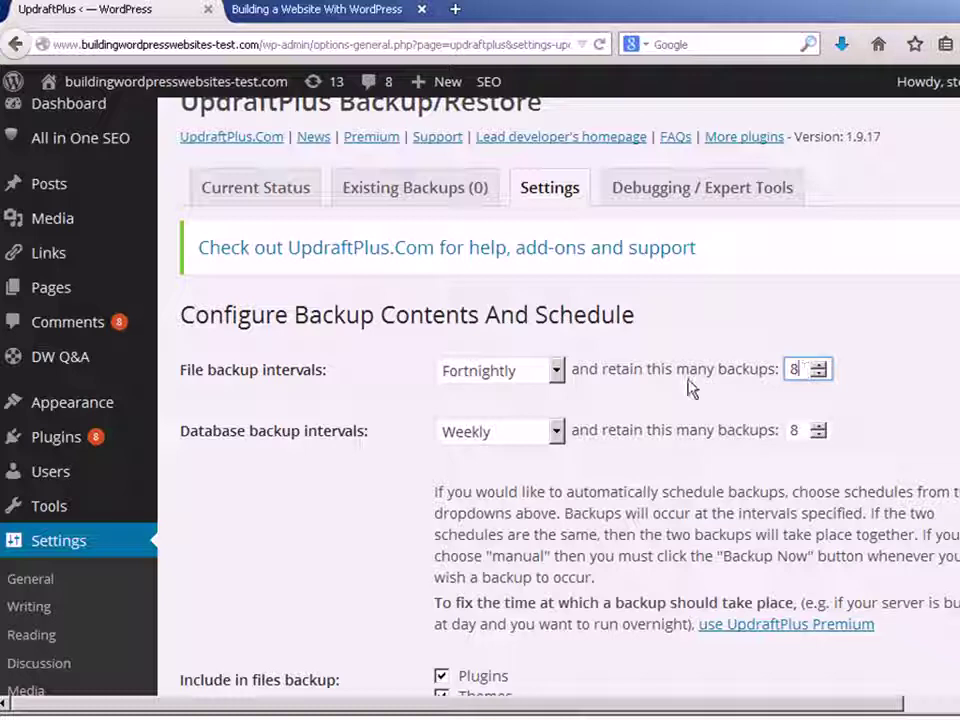
pyautogui.click(517, 437)
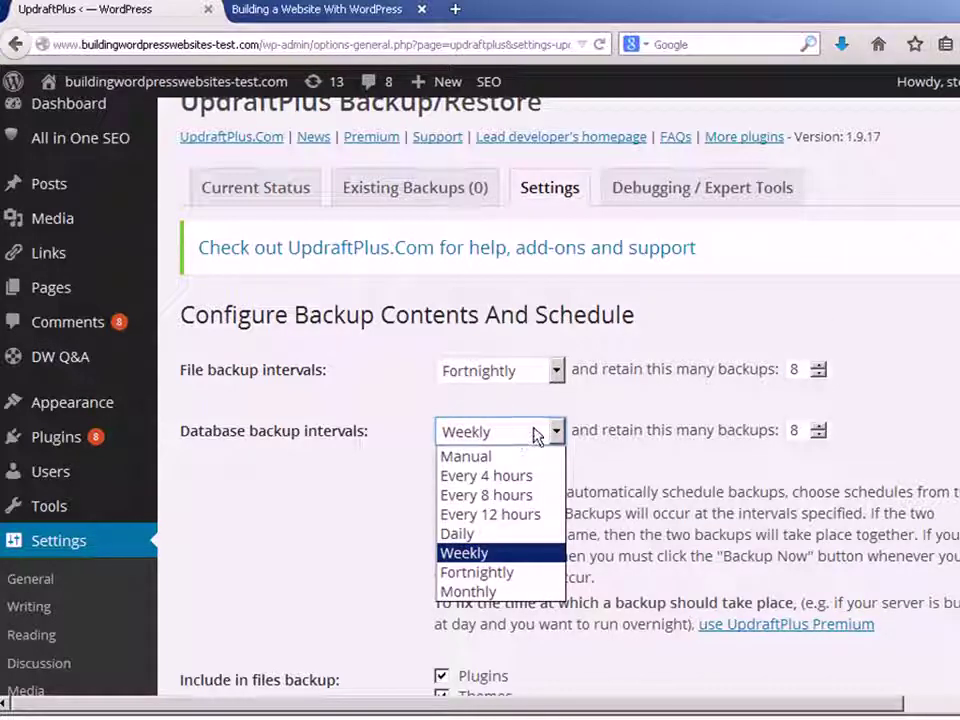
pyautogui.click(800, 429)
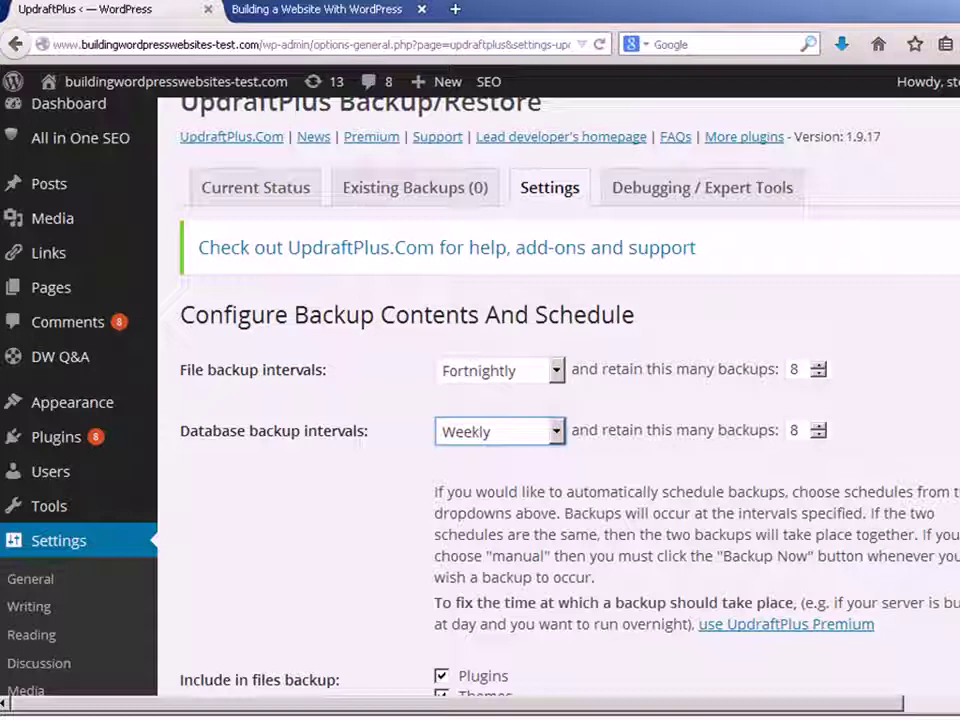
pyautogui.scroll(-5, 390, 427)
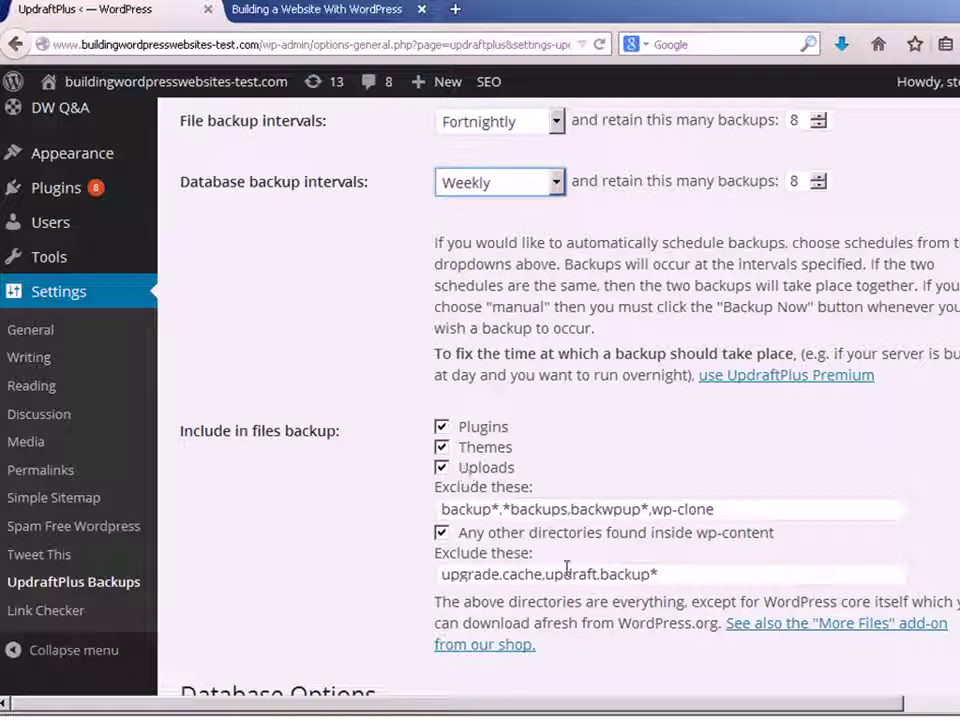
pyautogui.scroll(-4, 560, 400)
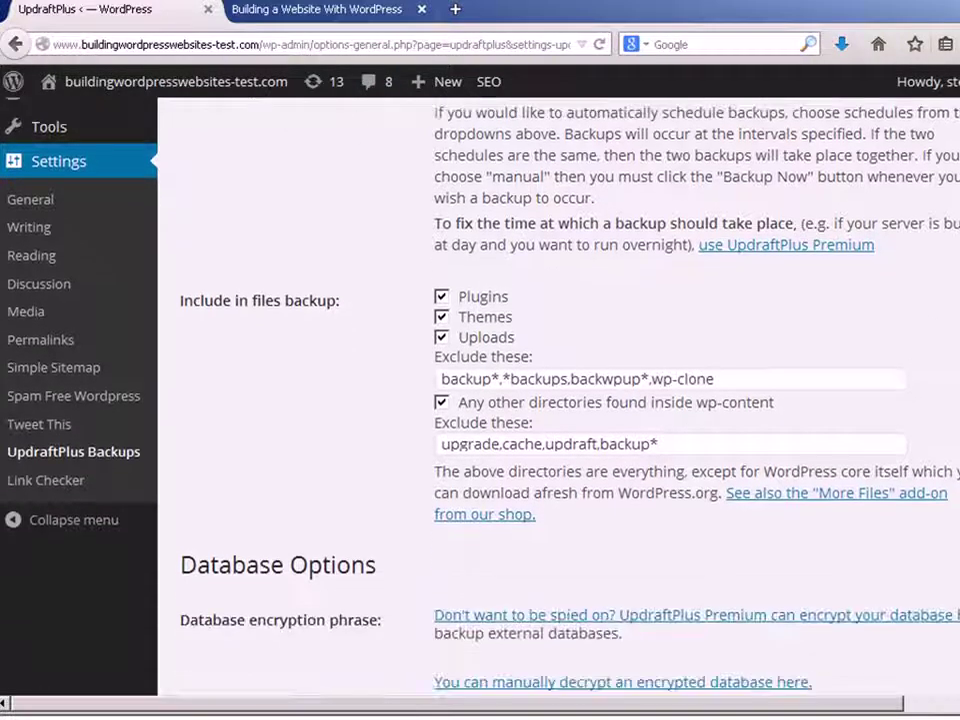
pyautogui.scroll(-5, 560, 400)
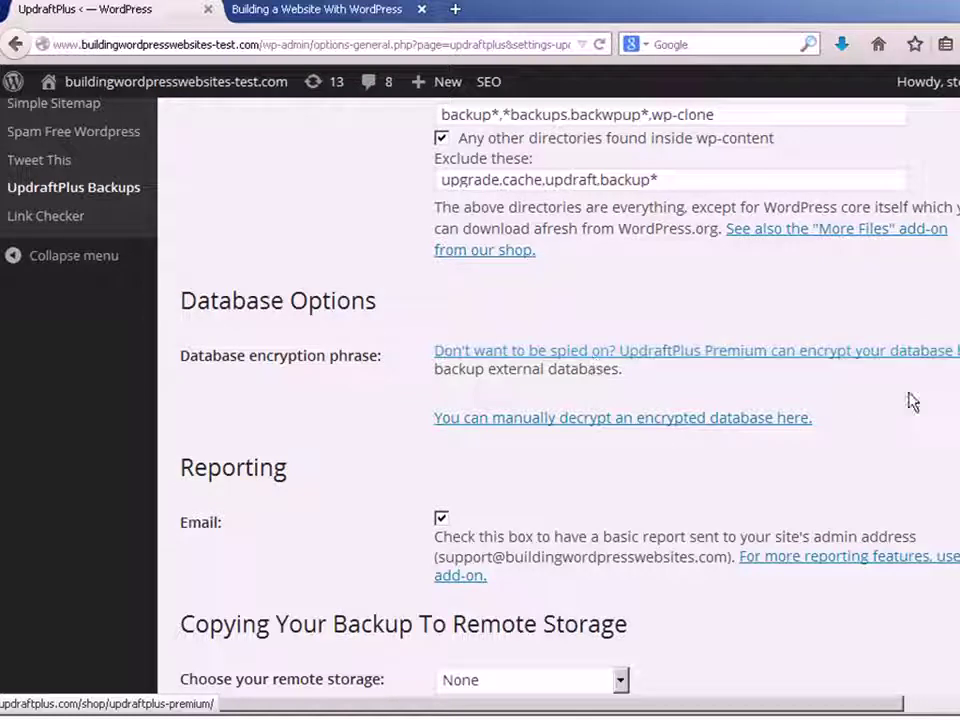
pyautogui.scroll(-3, 948, 380)
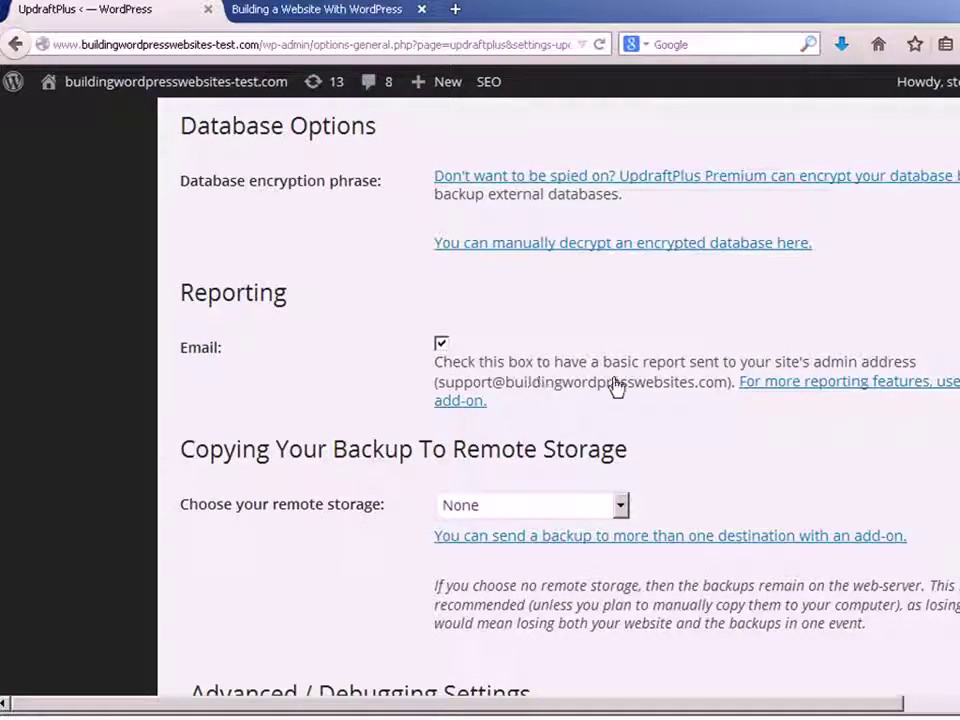
pyautogui.scroll(-1, 560, 400)
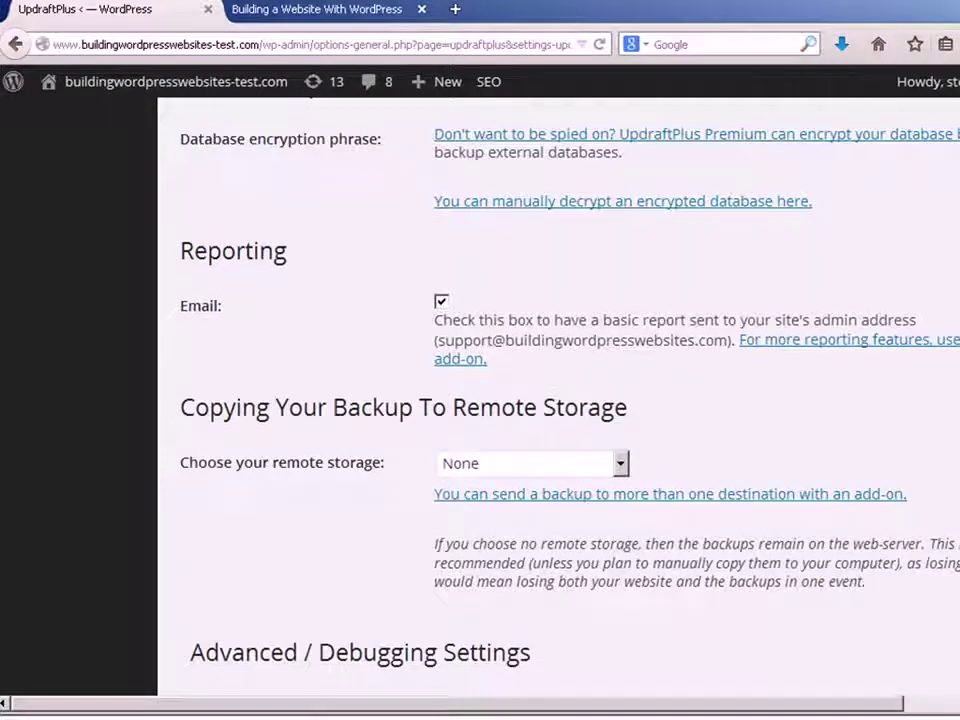
pyautogui.scroll(-1, 560, 400)
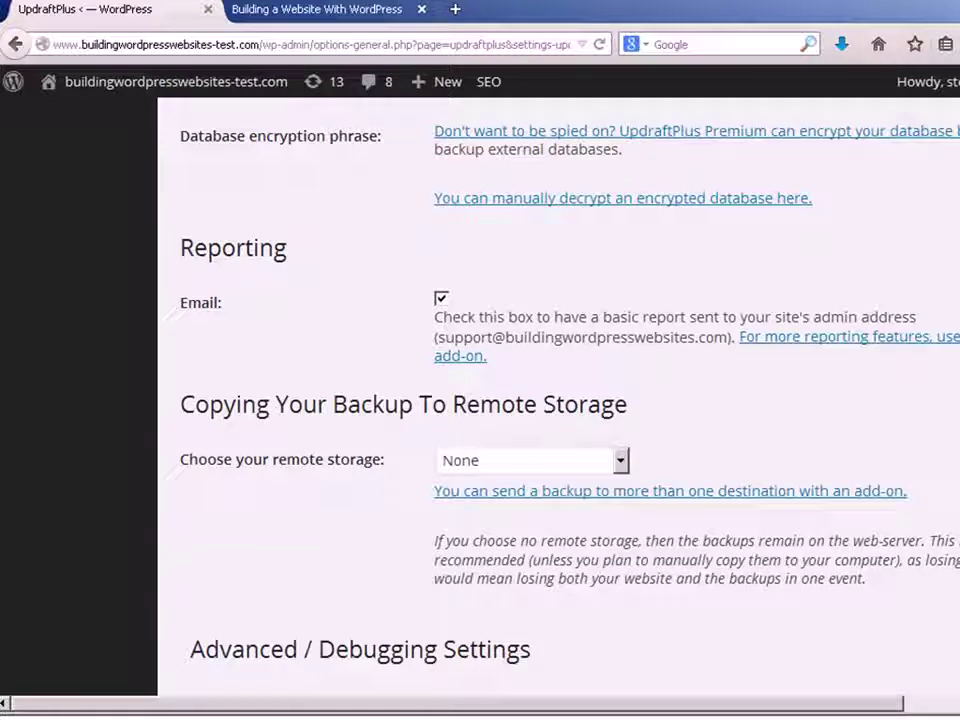
pyautogui.scroll(-2, 698, 445)
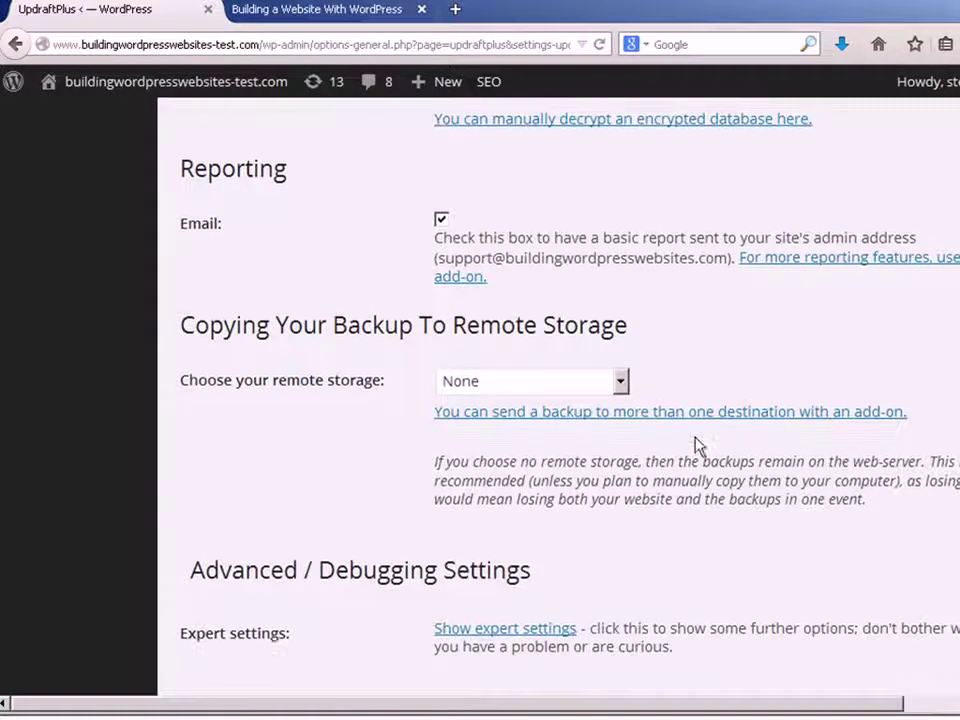
pyautogui.click(621, 384)
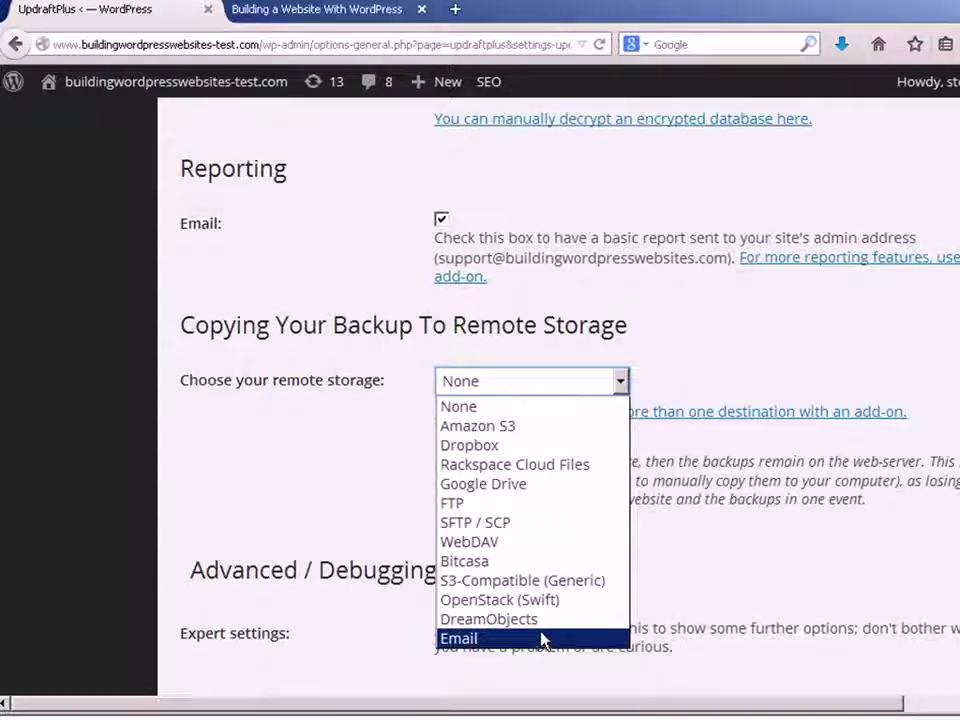
pyautogui.click(522, 379)
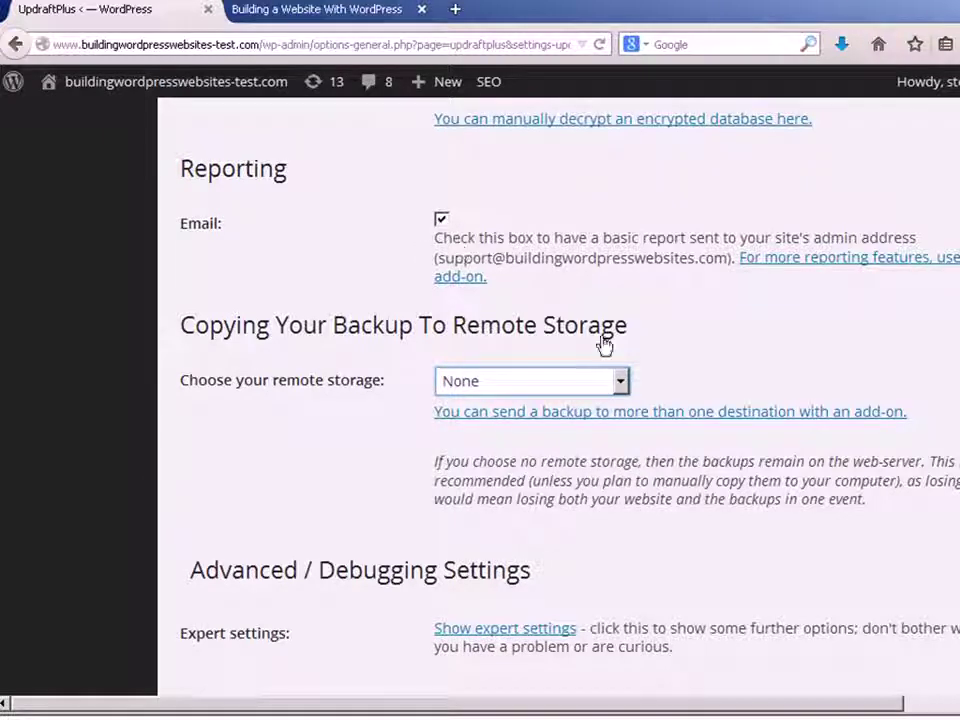
pyautogui.scroll(-4, 621, 635)
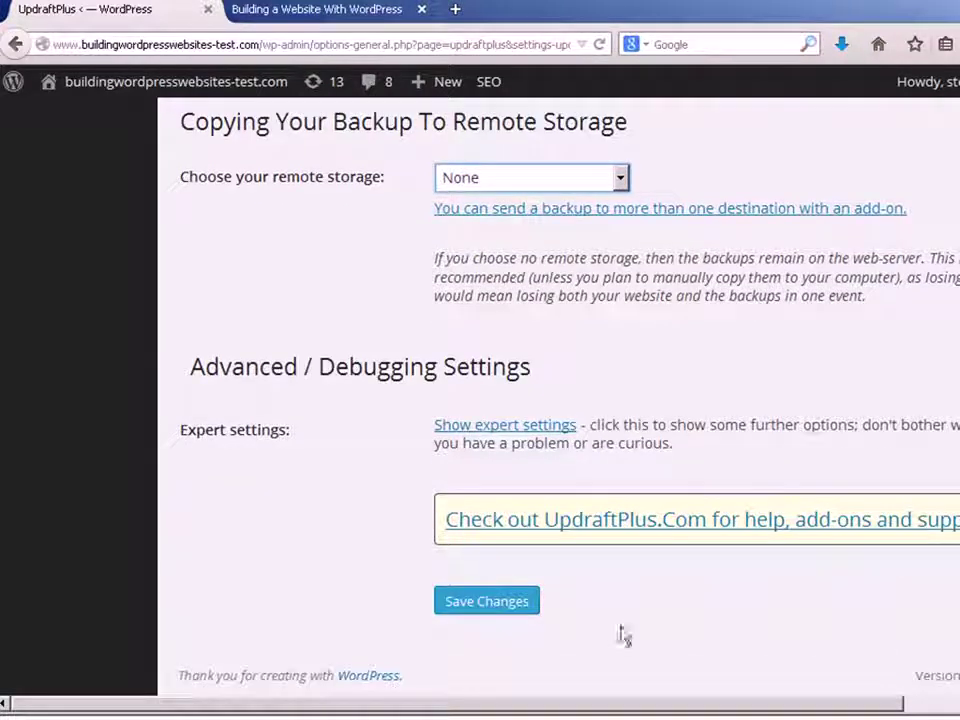
# Save the settings and confirm next file and database backups are set for August 15, 2014 at 19:17.
pyautogui.click(505, 607)
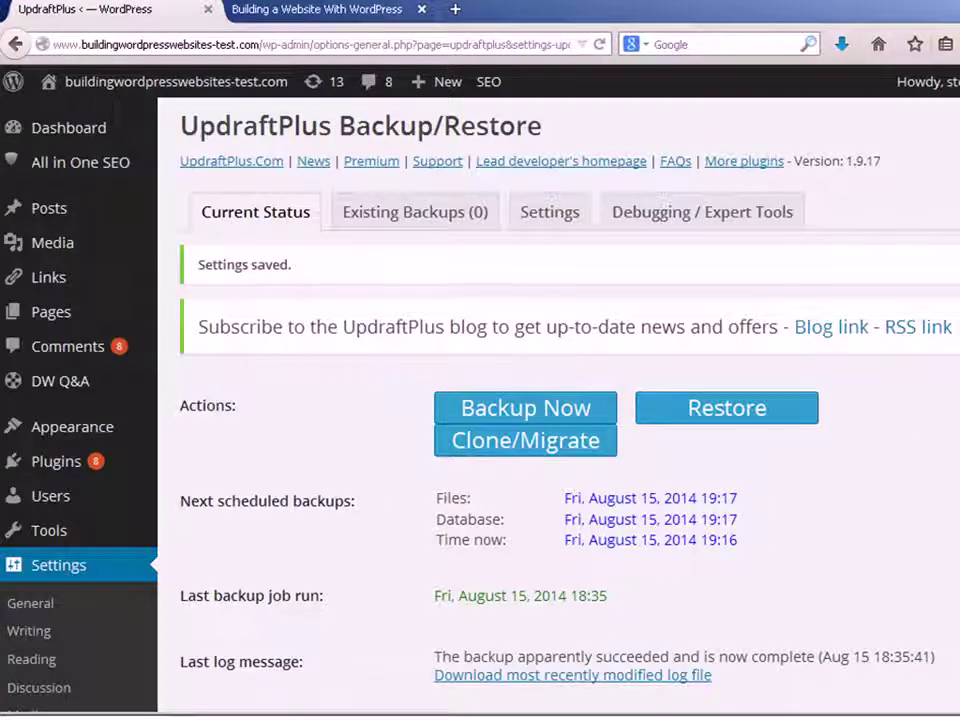
pyautogui.scroll(-2, 525, 405)
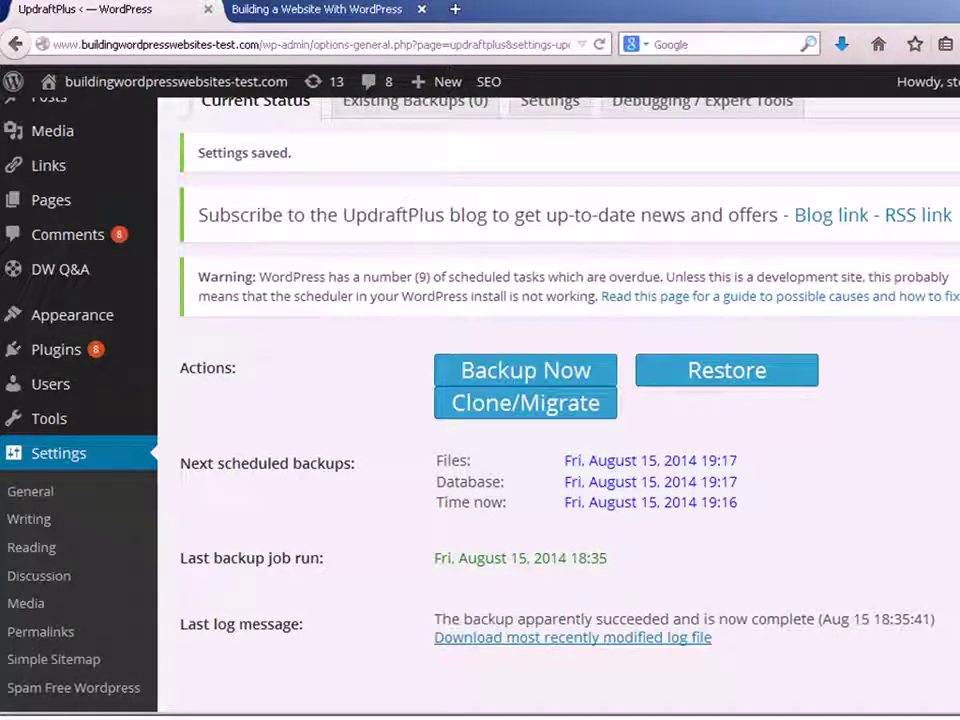
pyautogui.scroll(-2, 560, 400)
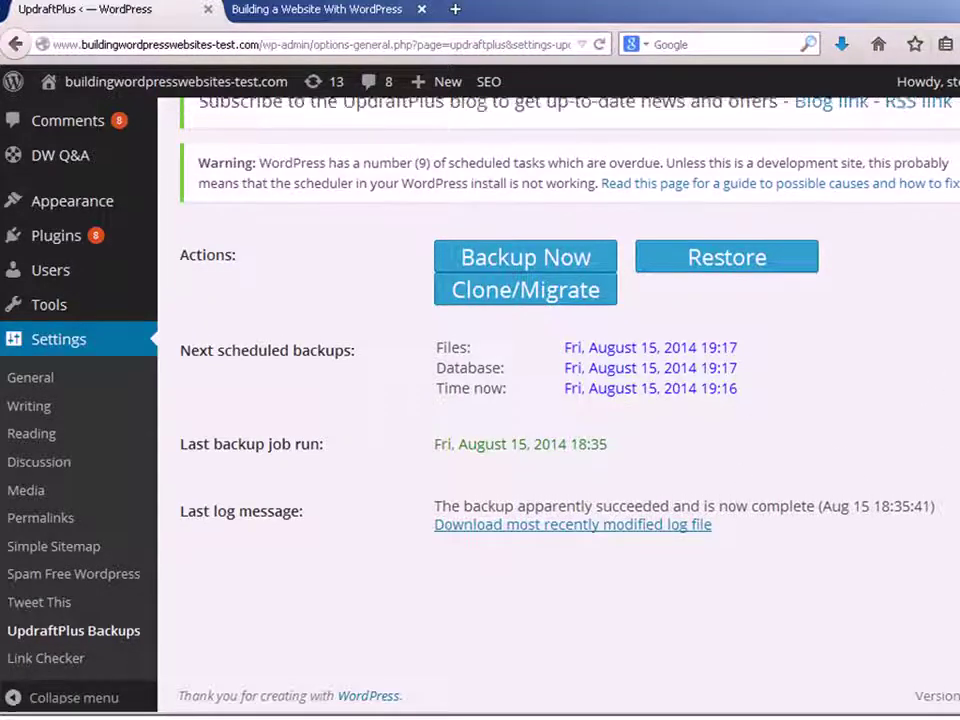
pyautogui.scroll(2, 560, 400)
pyautogui.scroll(-2, 560, 400)
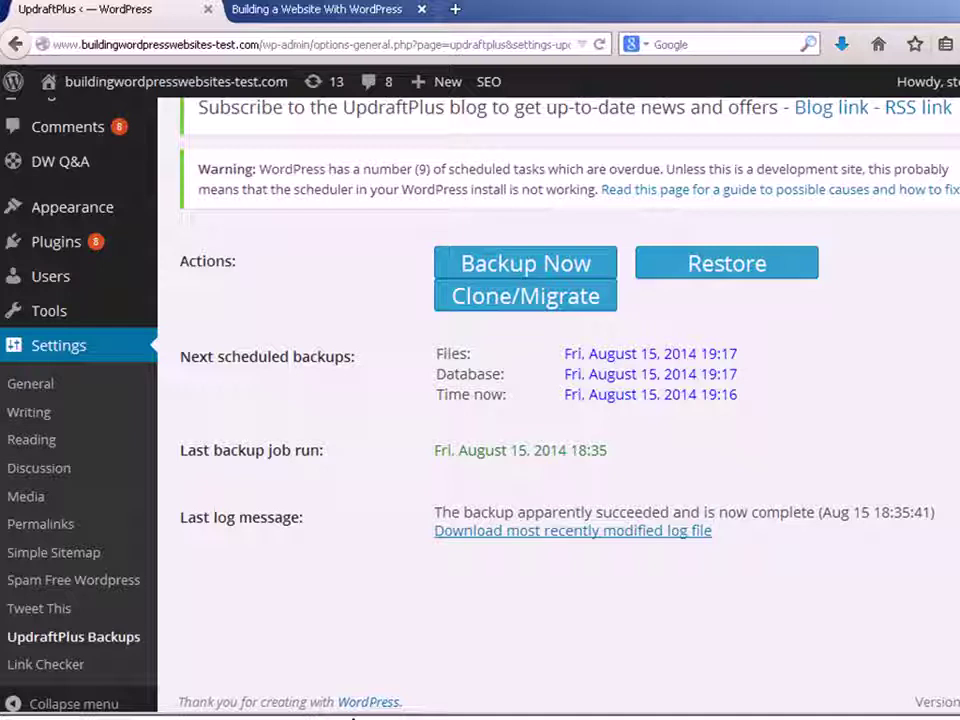
# Check the updraft folder holds only .htaccess and index.html, then view Existing Backups listing none.
pyautogui.hotkey('alt', 'Tab')
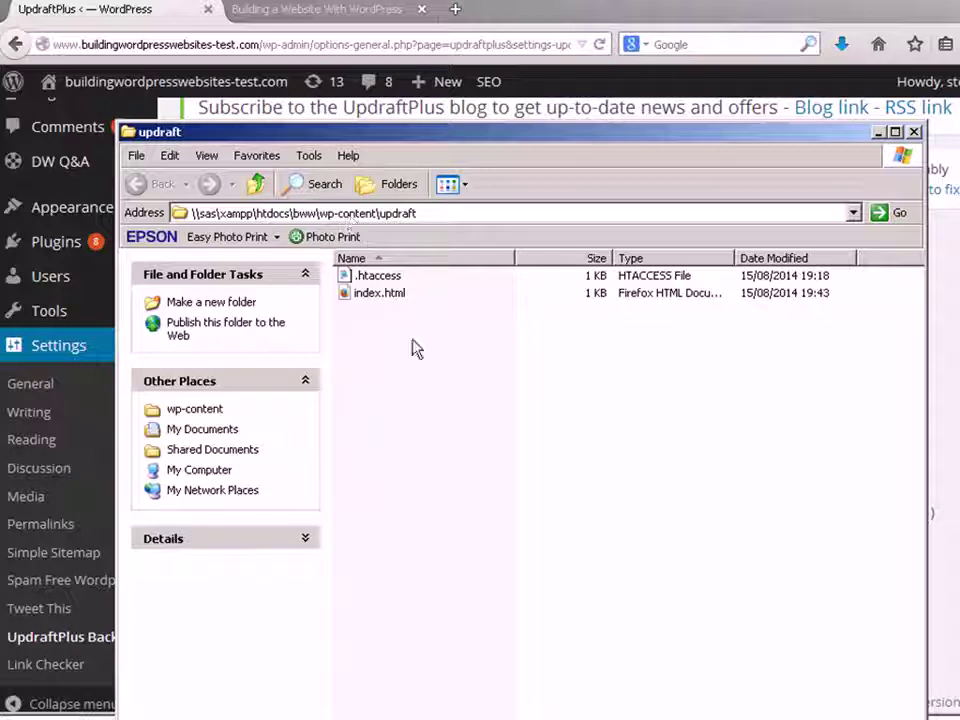
pyautogui.click(957, 287)
pyautogui.scroll(5, 957, 287)
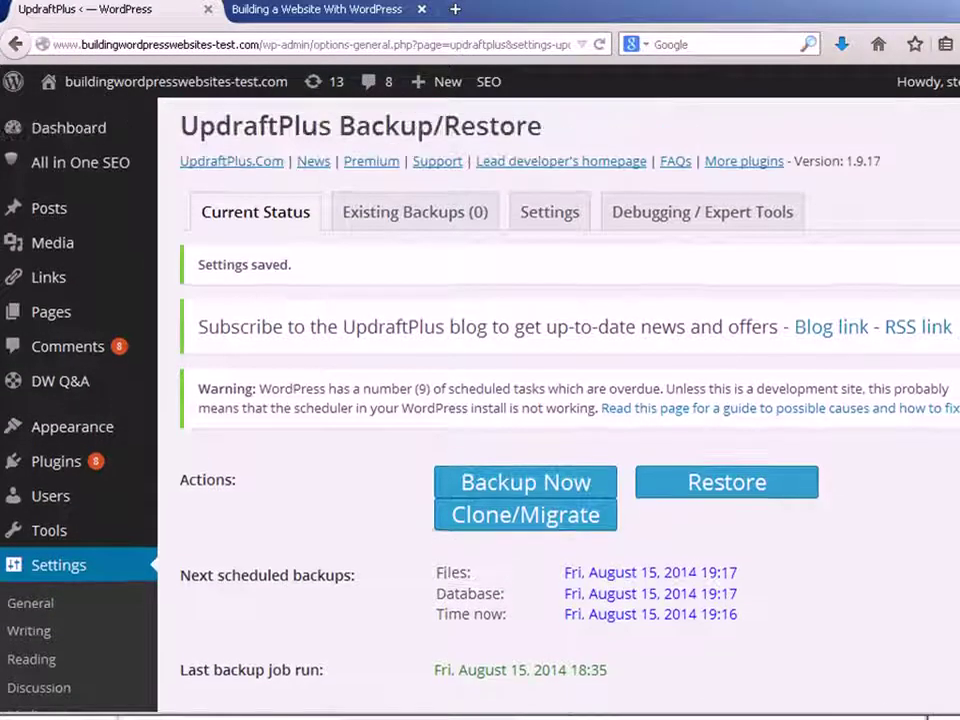
pyautogui.click(430, 220)
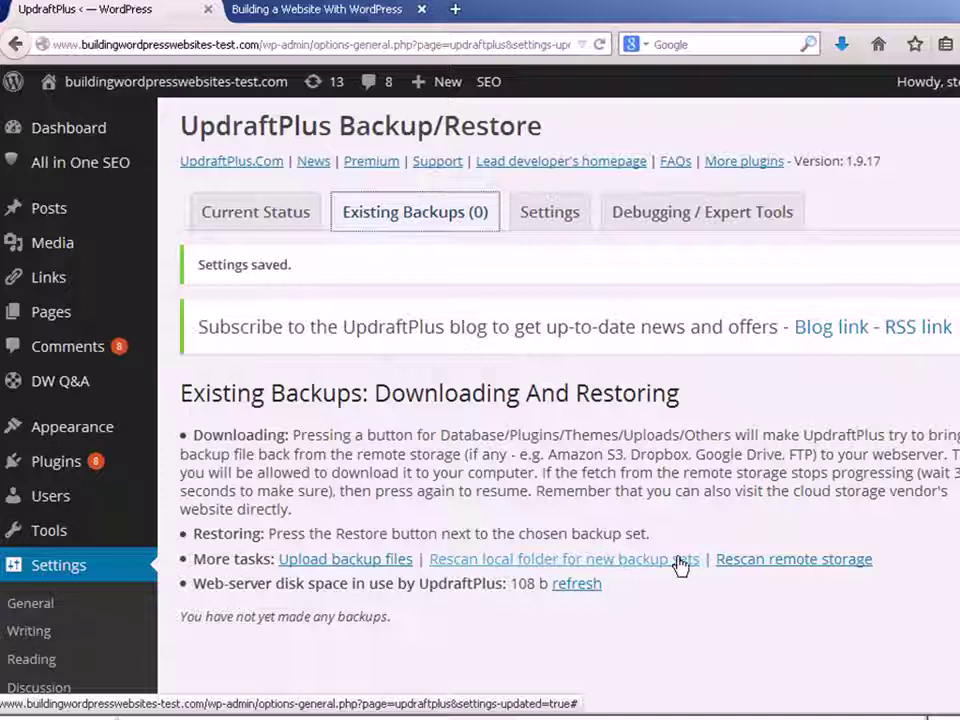
# Rescan the local folder for backup sets, then go back to Current Status near Backup Now.
pyautogui.click(611, 568)
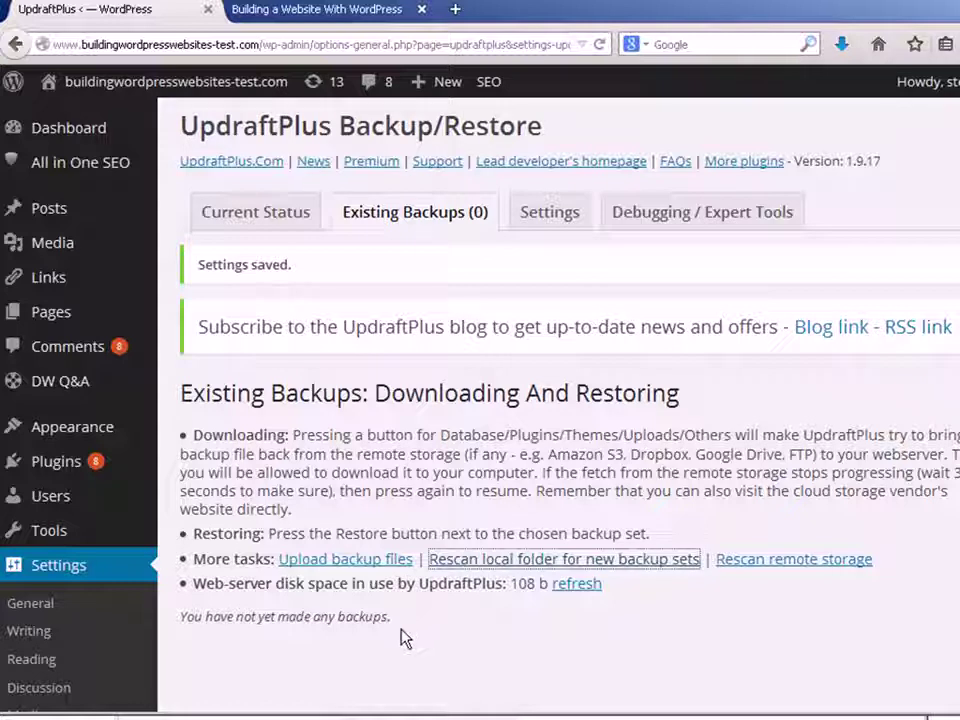
pyautogui.click(266, 221)
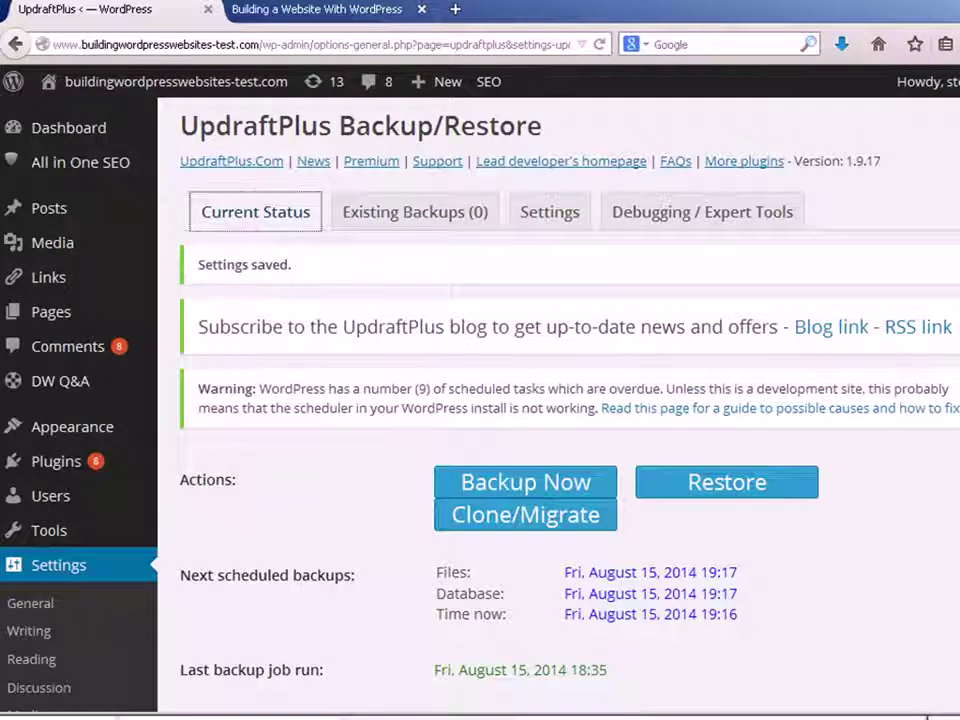
pyautogui.scroll(-3, 560, 400)
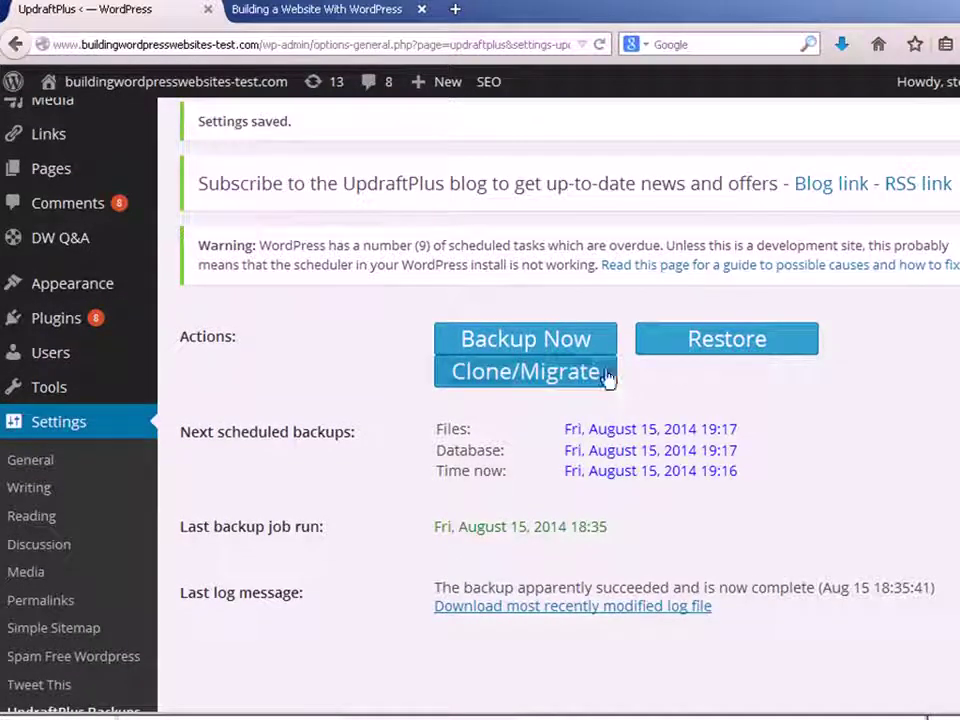
# Run a full one-time backup with 'Don't send this backup to remote storage' ticked.
pyautogui.click(555, 340)
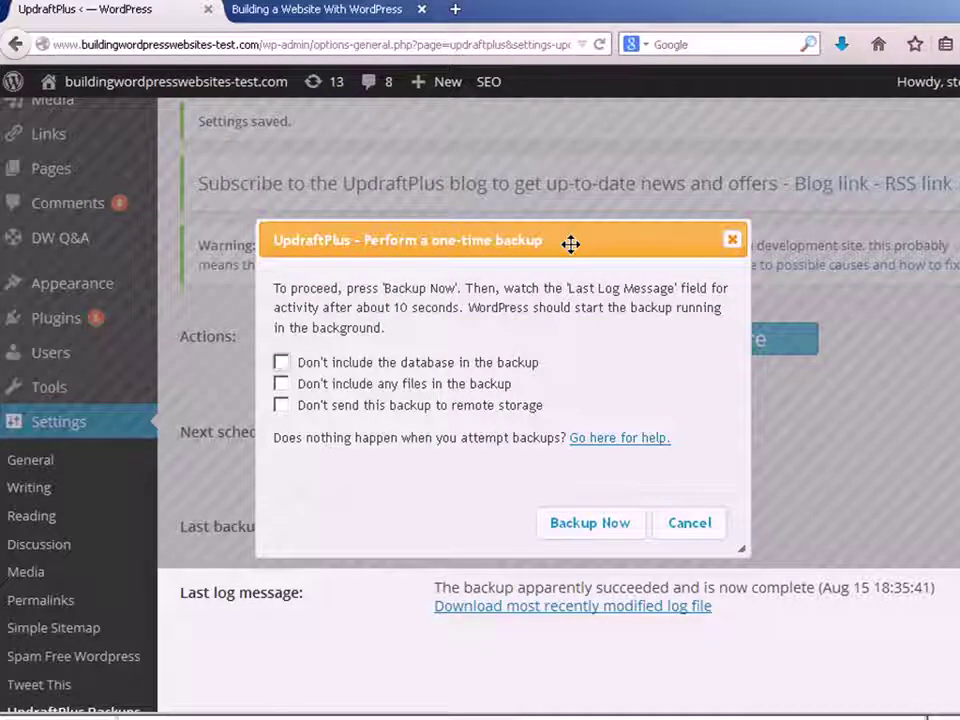
pyautogui.moveTo(570, 243); pyautogui.dragTo(590, 397)
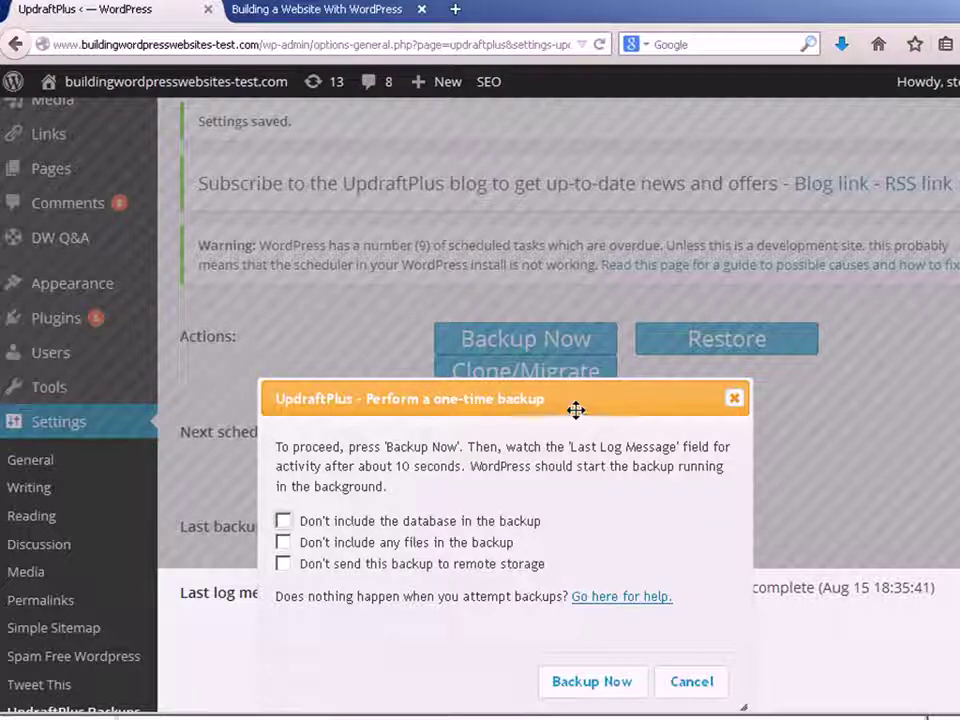
pyautogui.moveTo(576, 410); pyautogui.dragTo(581, 107)
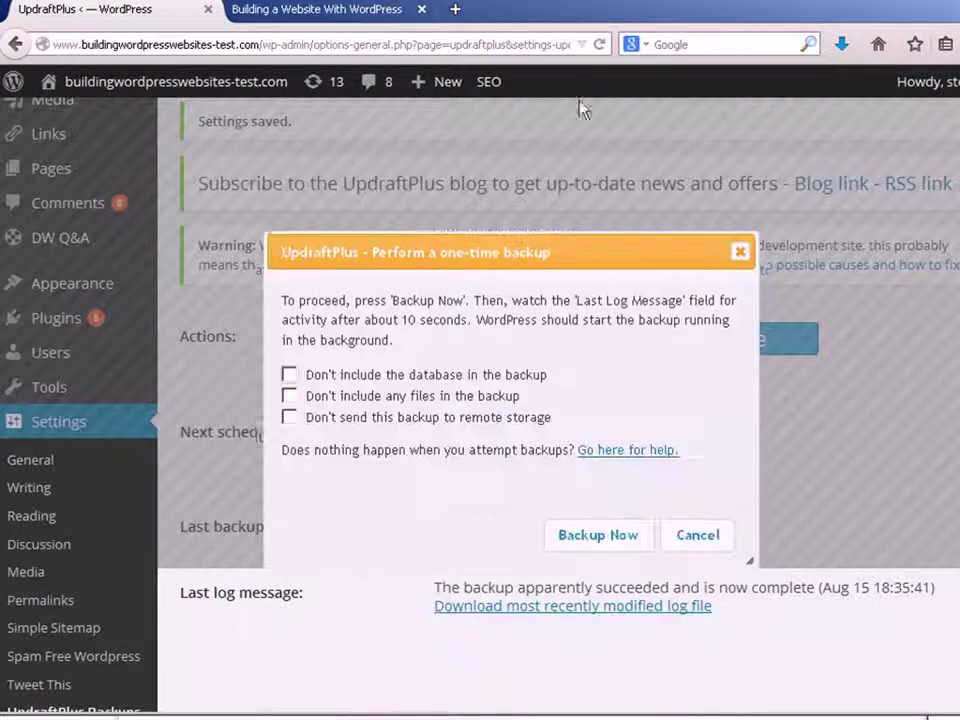
pyautogui.scroll(3, 581, 86)
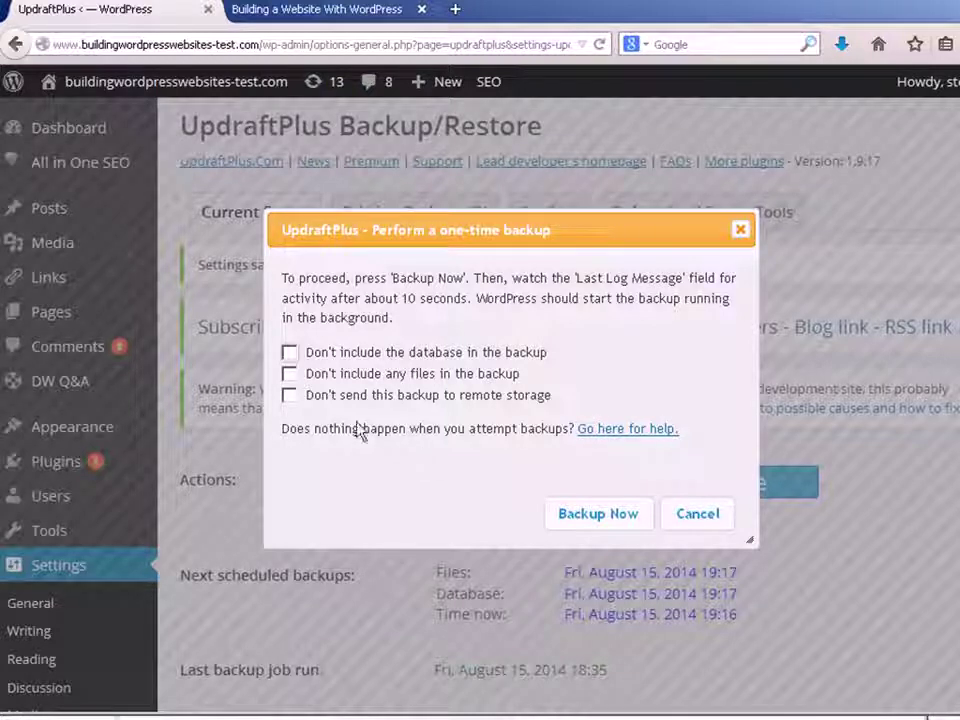
pyautogui.click(290, 396)
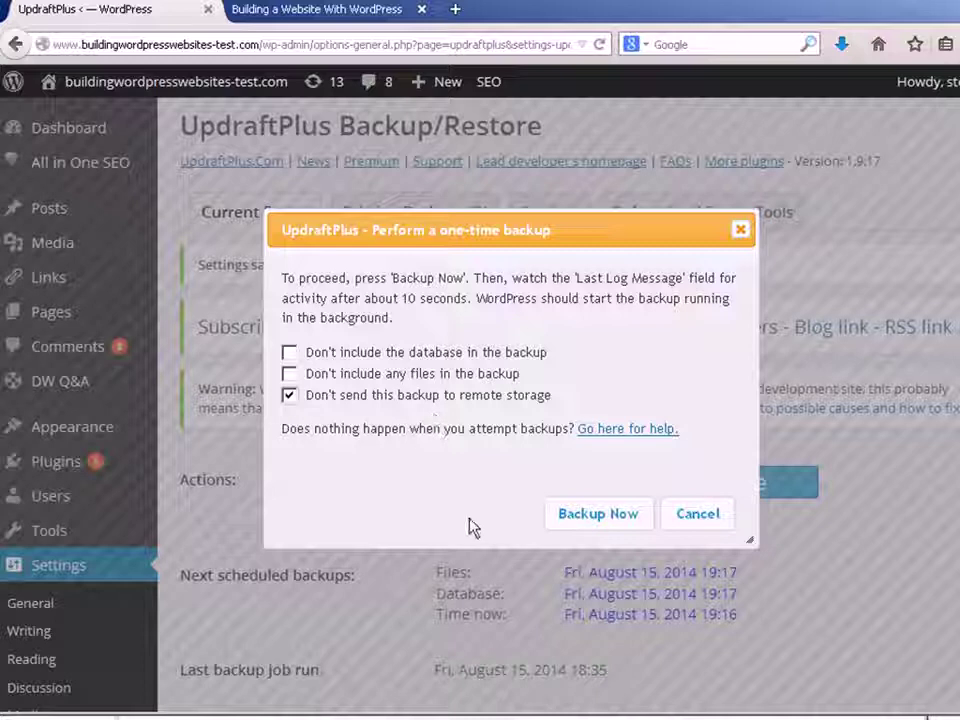
pyautogui.click(589, 518)
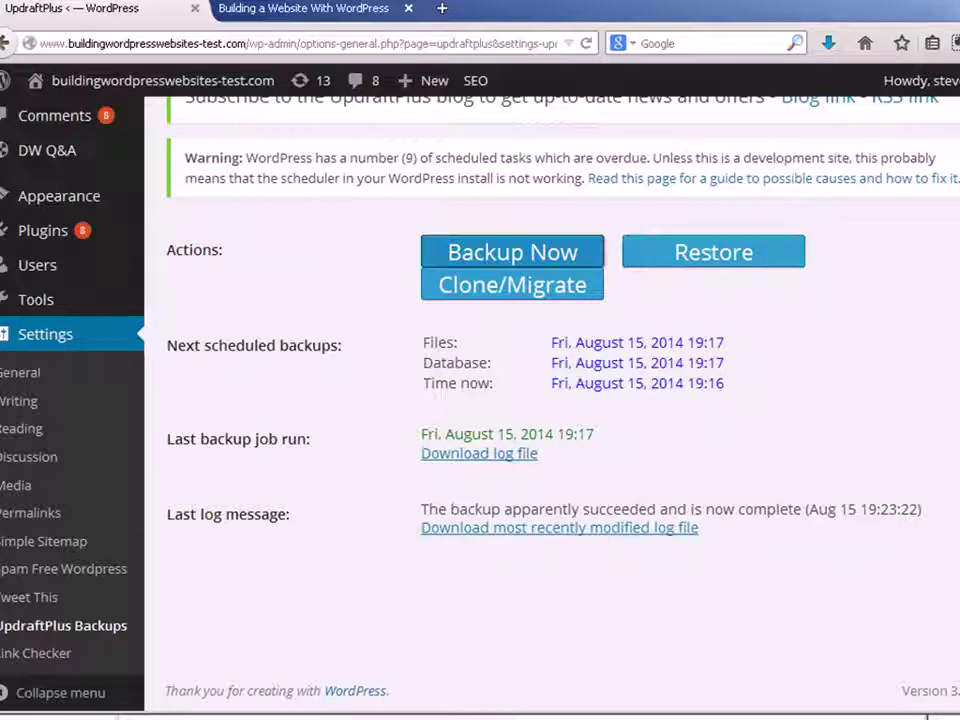
# Once the backup finishes, confirm Existing Backups shows 1, then switch to the updraft Explorer window.
pyautogui.scroll(3, 560, 400)
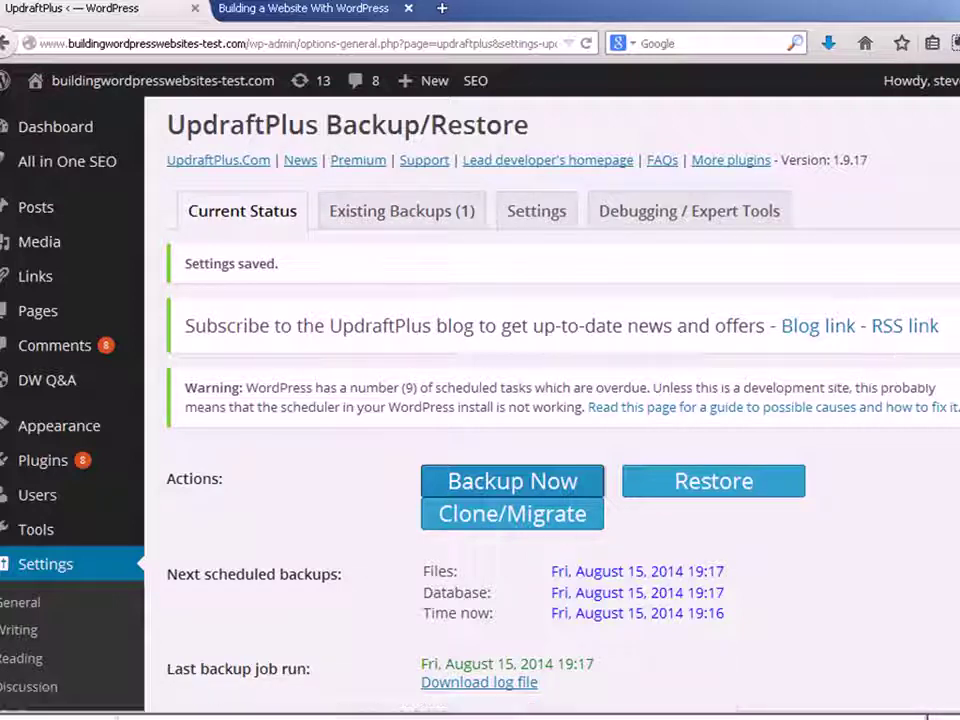
pyautogui.hotkey('alt', 'Tab')
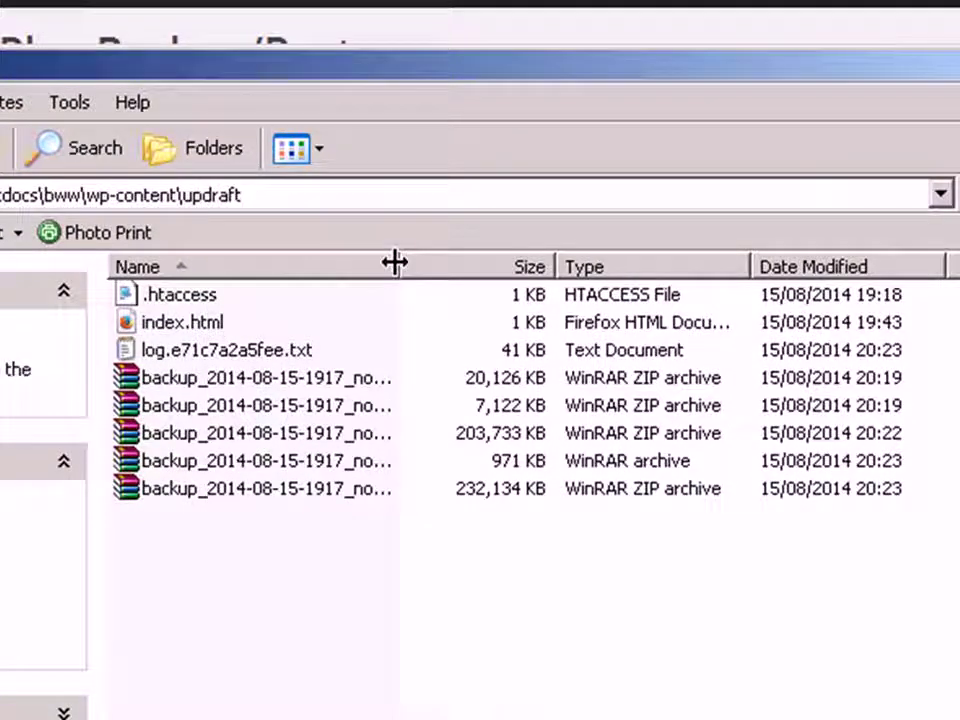
pyautogui.moveTo(396, 264); pyautogui.dragTo(754, 306)
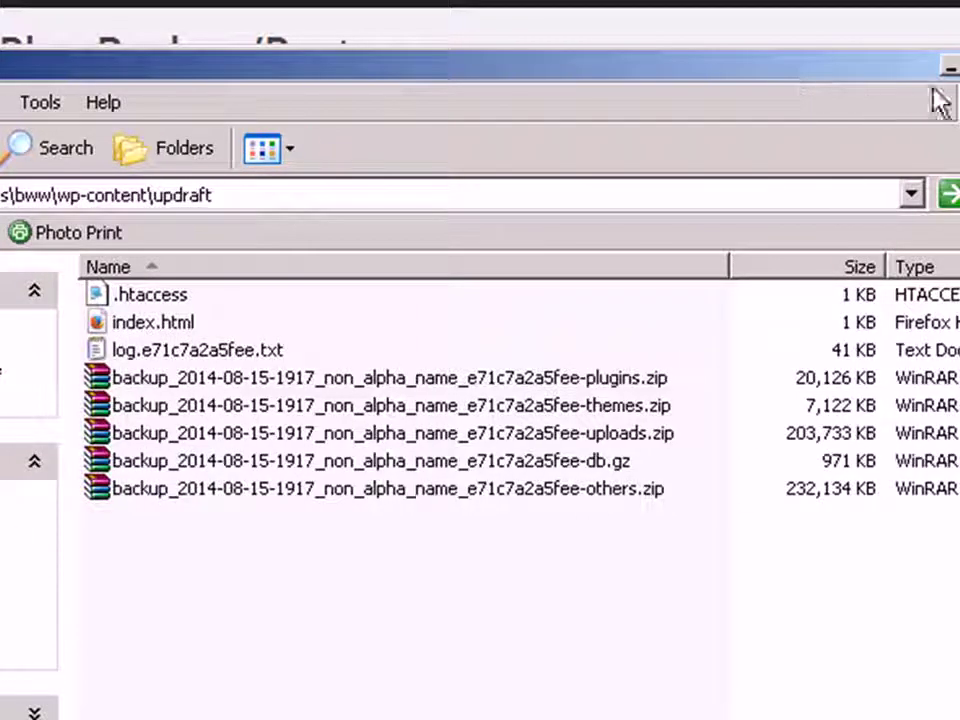
pyautogui.click(949, 70)
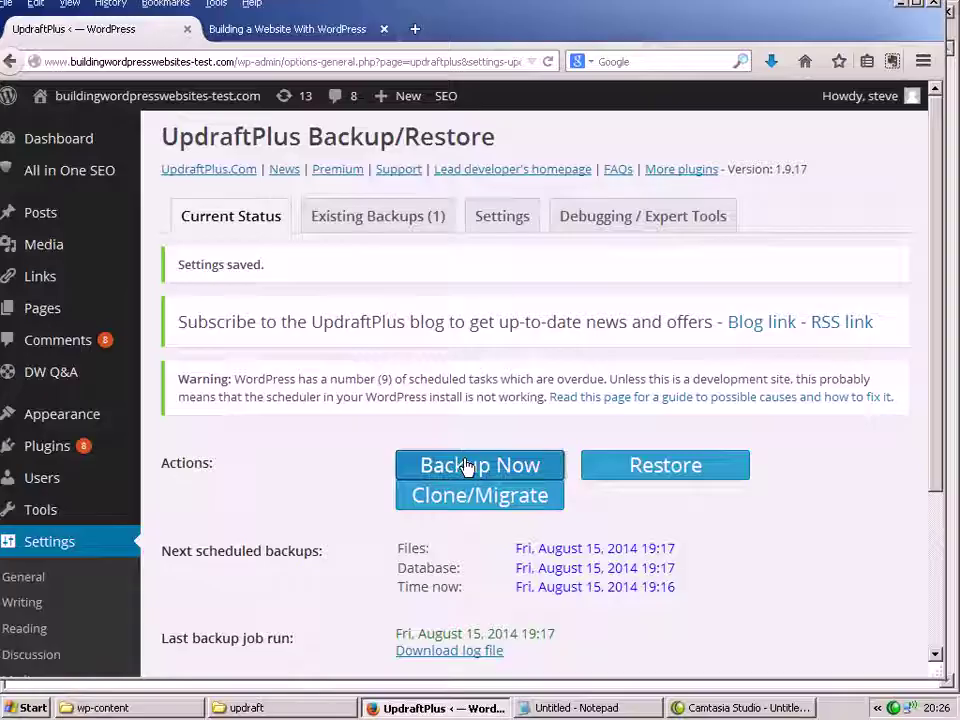
# Run a one-time backup with 'Don't include any files in the backup' ticked and watch it complete.
pyautogui.click(466, 467)
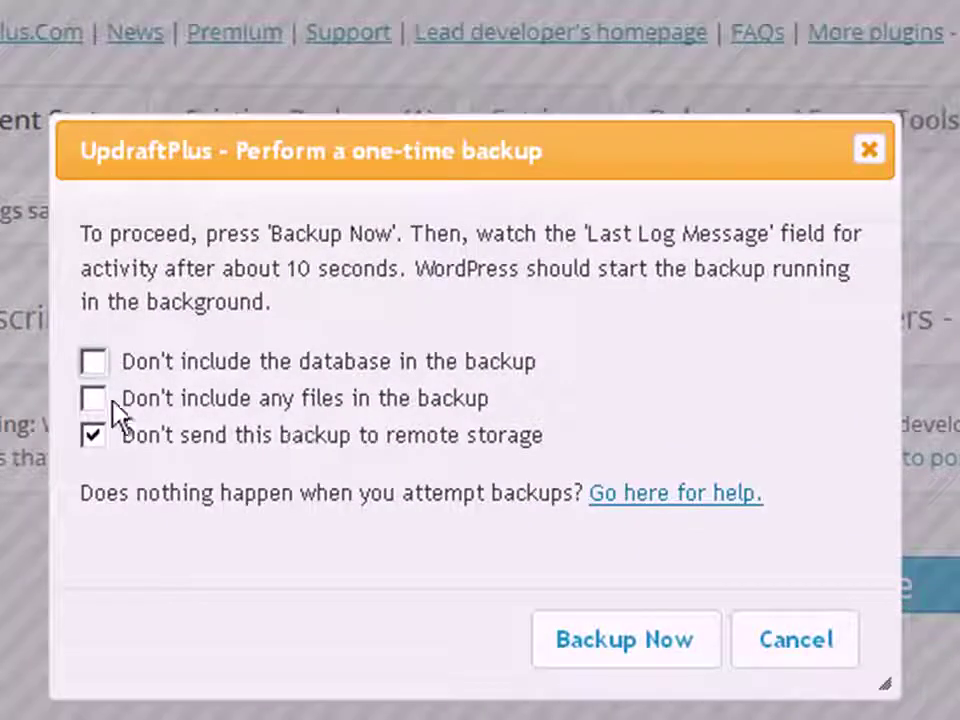
pyautogui.click(145, 408)
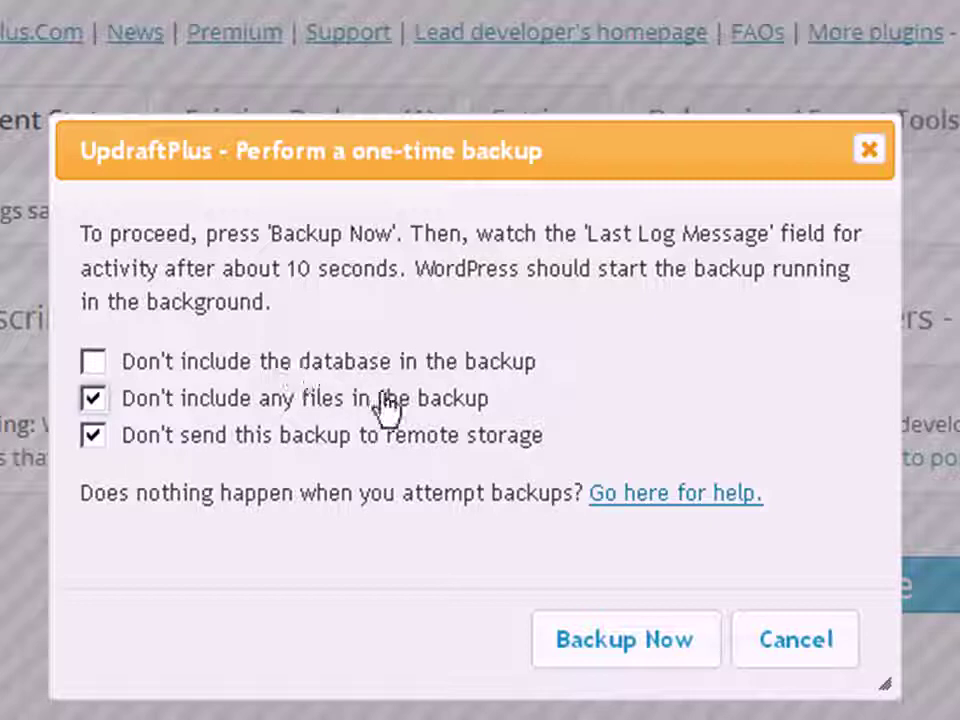
pyautogui.click(613, 645)
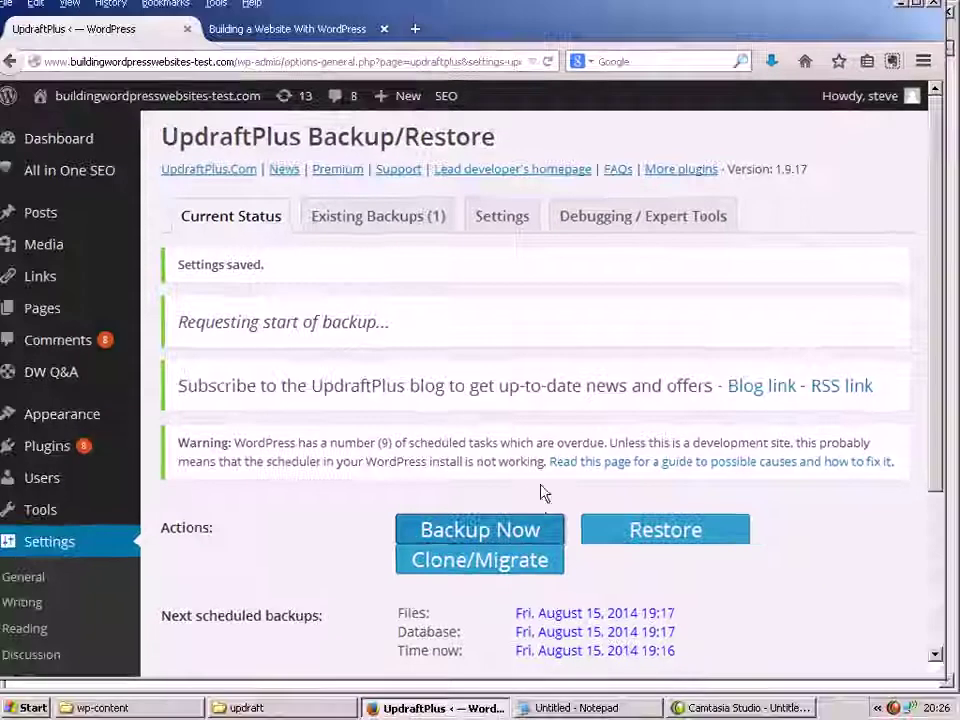
pyautogui.moveTo(934, 216); pyautogui.dragTo(930, 372)
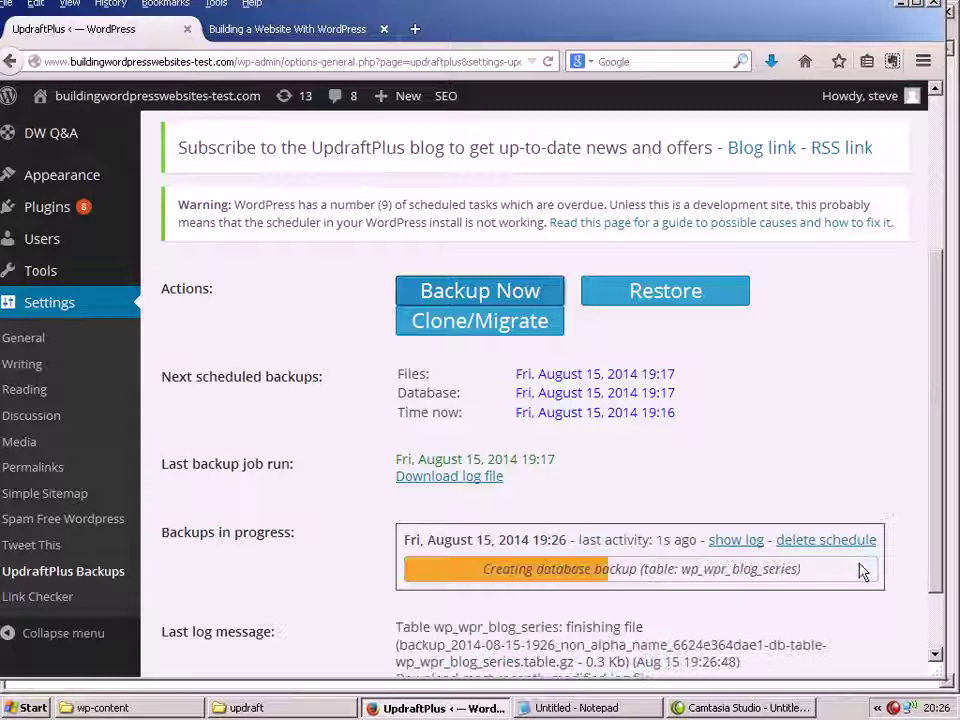
pyautogui.scroll(-1, 884, 500)
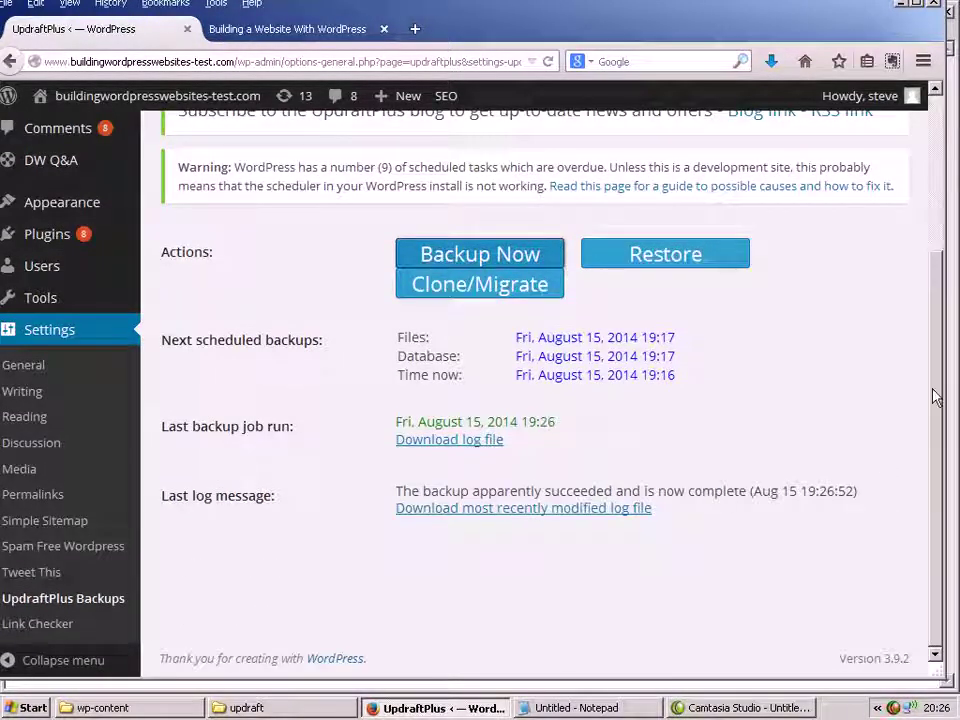
# Reload the UpdraftPlus backup page after the 19:26 database backup completes.
pyautogui.moveTo(936, 401); pyautogui.dragTo(921, 242)
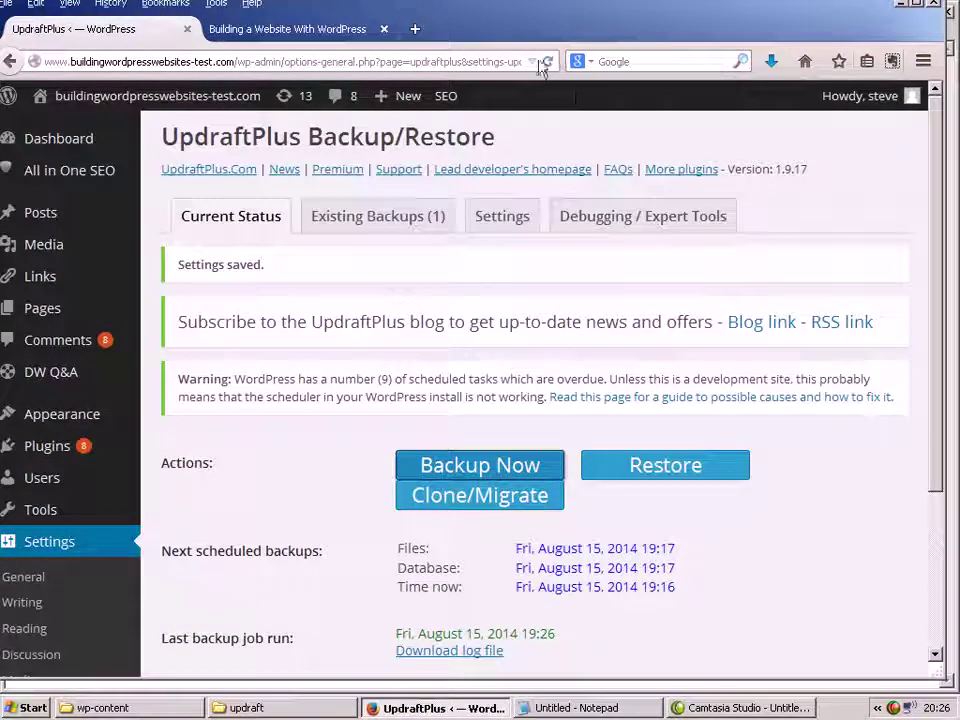
pyautogui.click(546, 62)
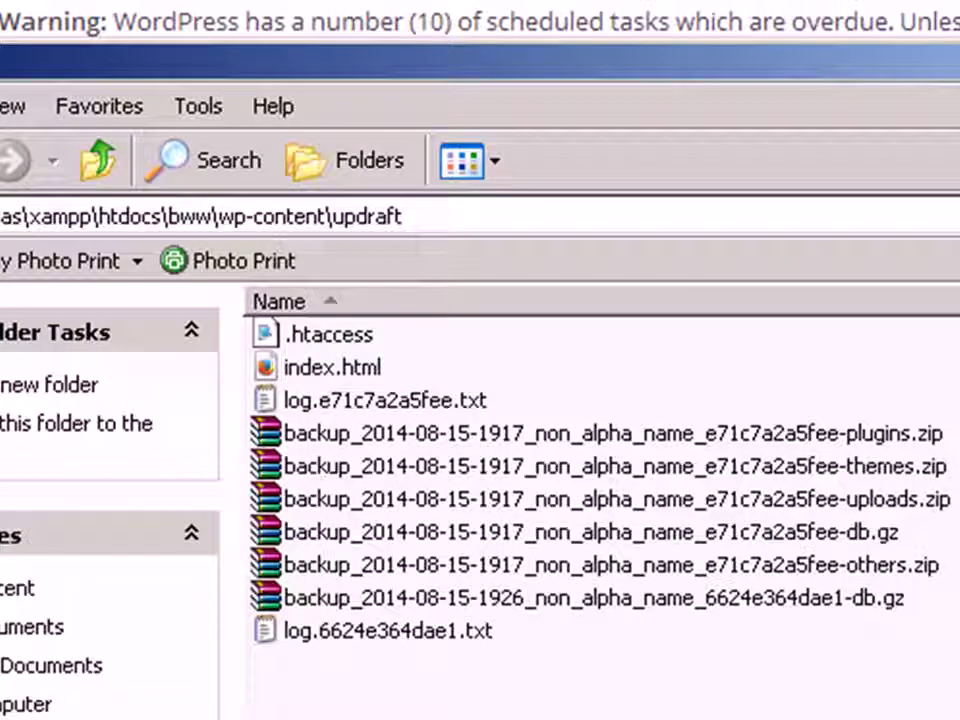
# Refresh the updraft folder and compare the 1917 and 1926 db.gz backup files.
pyautogui.click(10, 106)
pyautogui.click(15, 608)
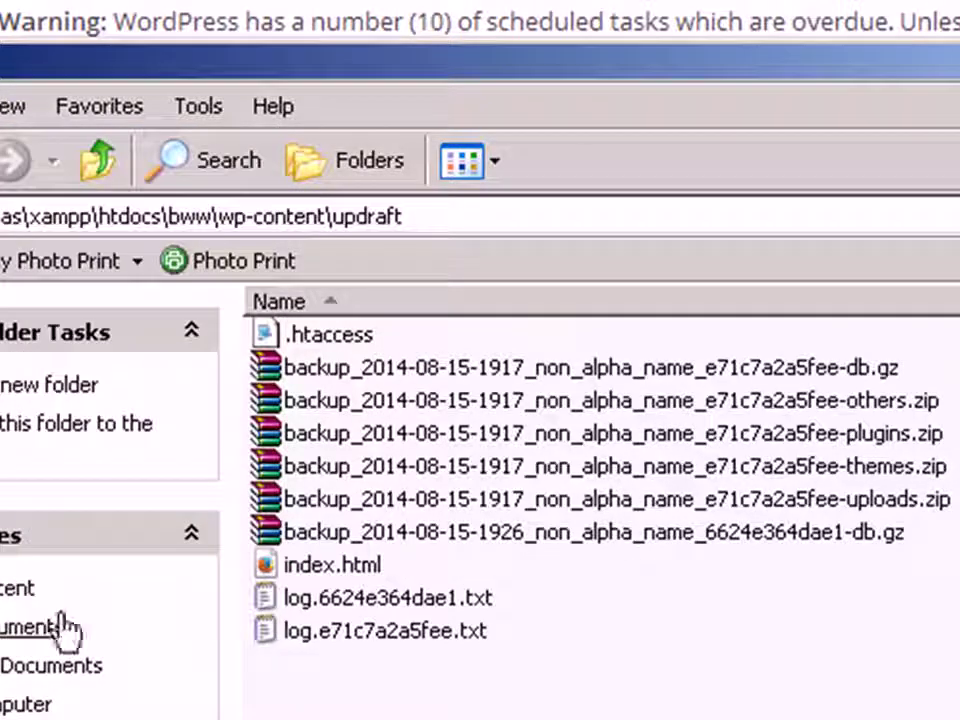
pyautogui.click(831, 379)
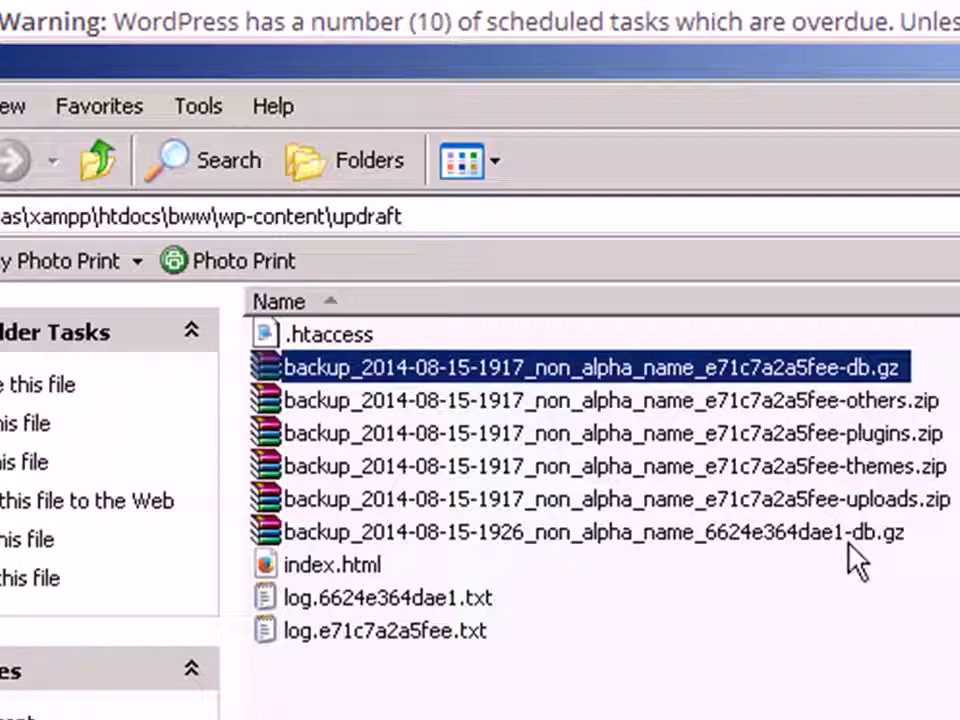
pyautogui.click(857, 536)
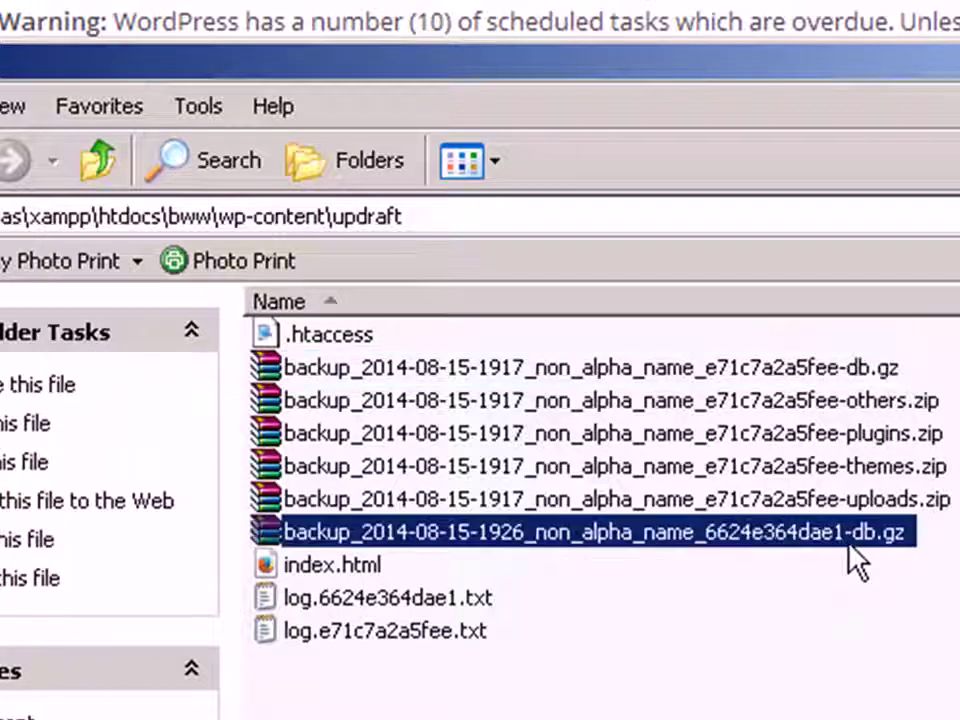
pyautogui.click(764, 380)
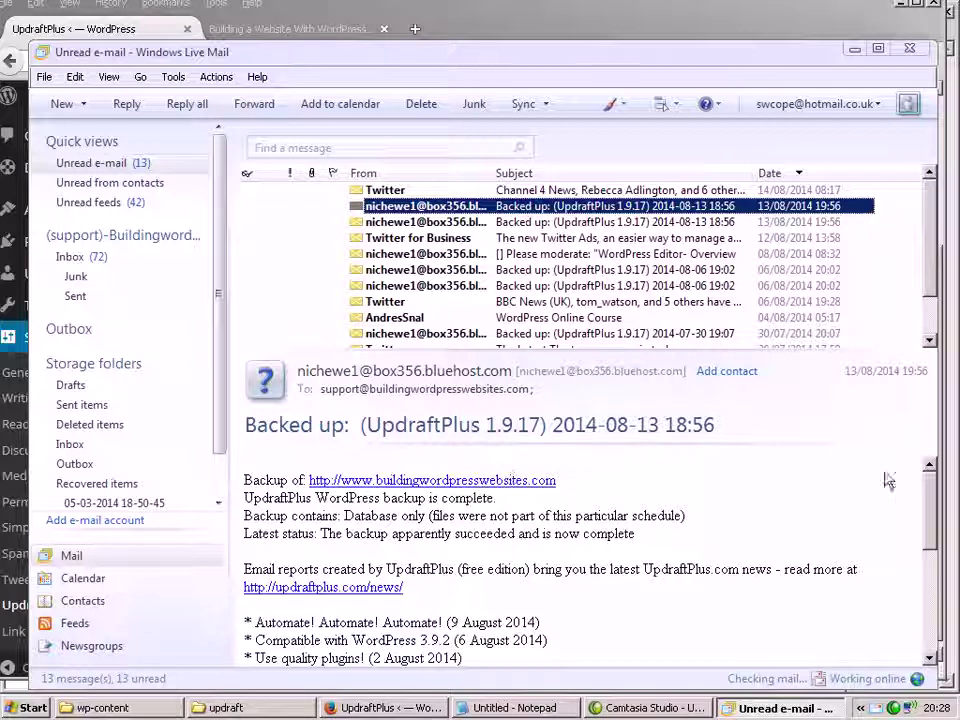
# Open the 13/08 UpdraftPlus 'Backed up' report email in its own window and move it to the screen top.
pyautogui.click(473, 213)
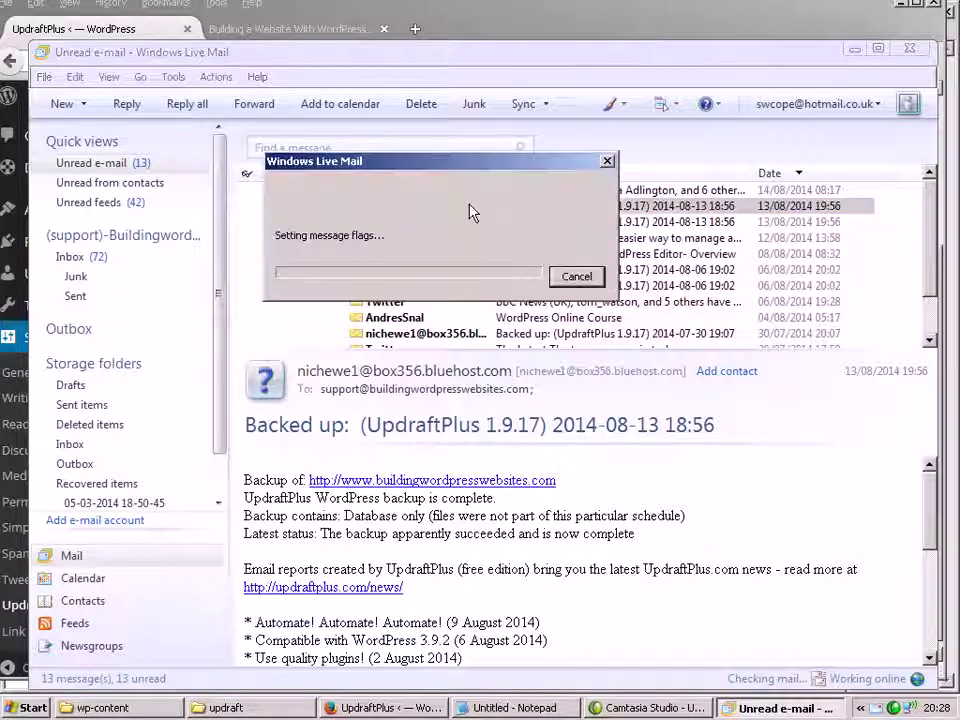
pyautogui.click(688, 207)
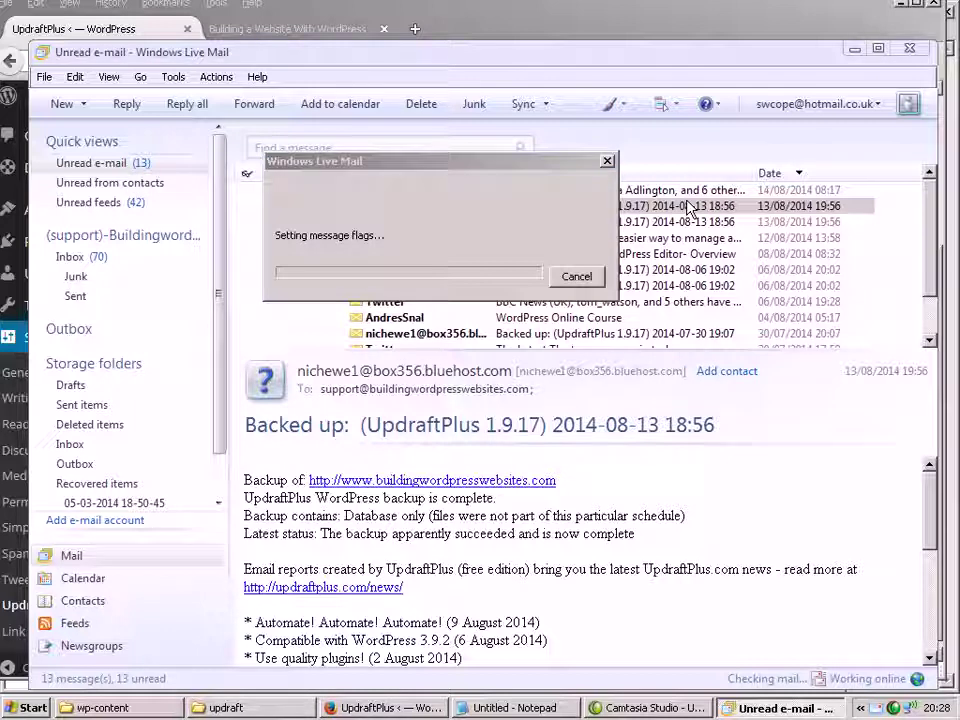
pyautogui.doubleClick(606, 207)
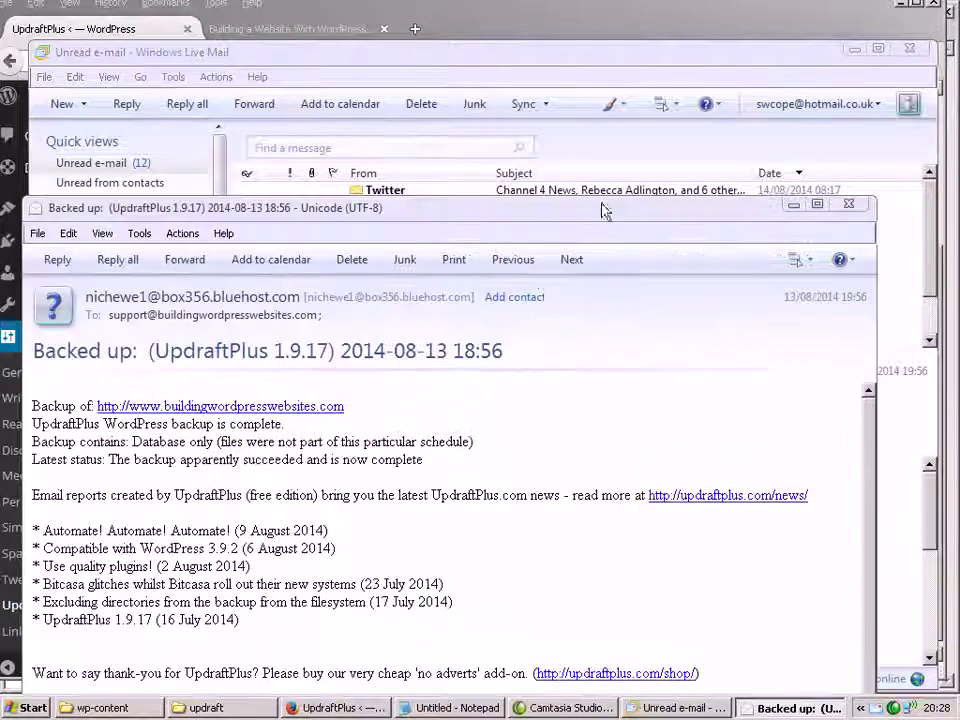
pyautogui.moveTo(540, 208); pyautogui.dragTo(583, 22)
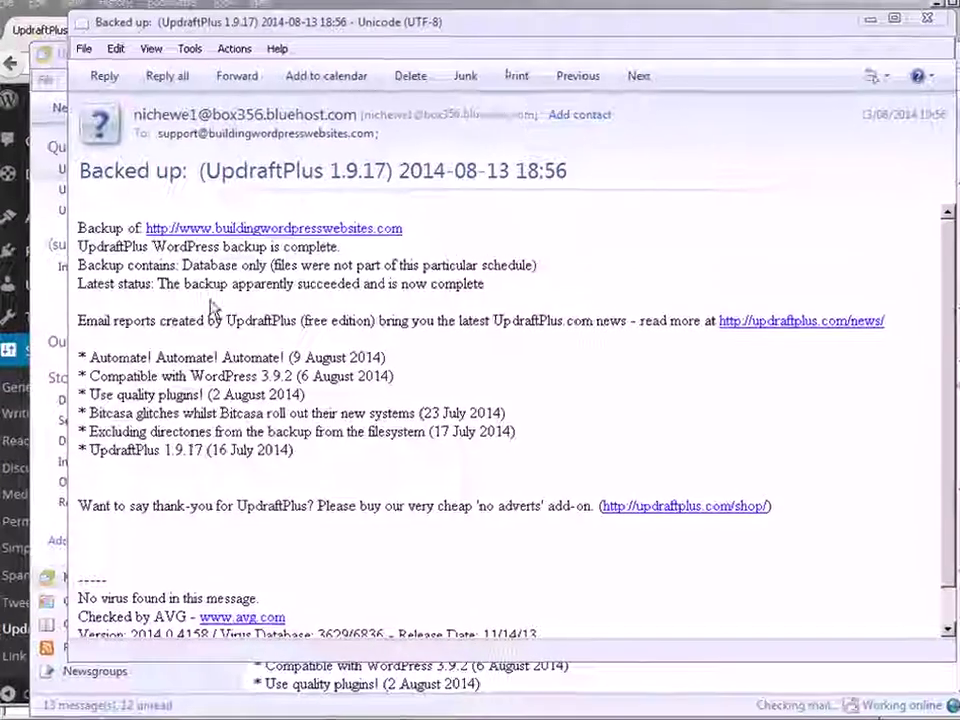